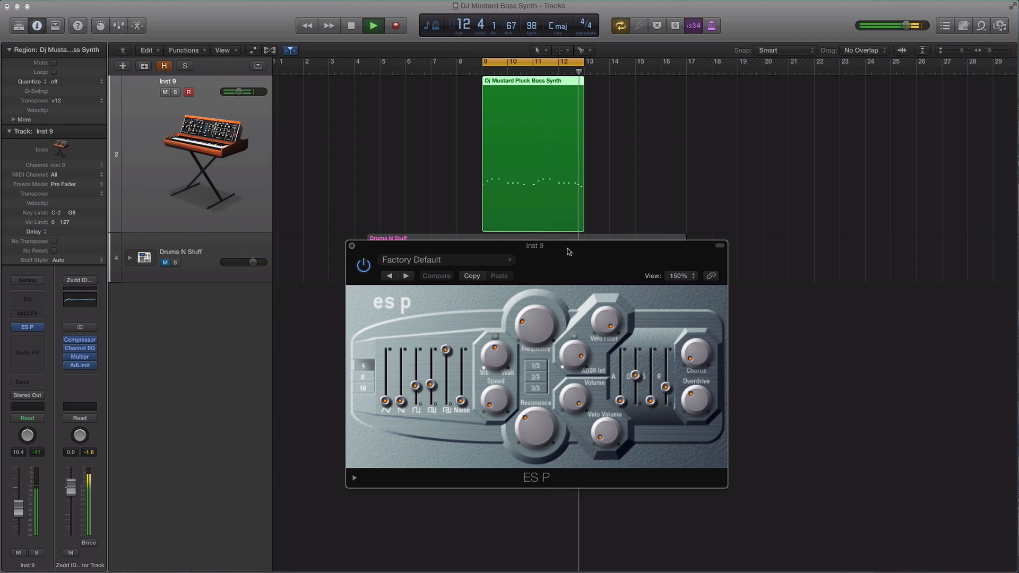
Play the cycled DJ Mustard Pluck Bass Synth region to audition the ES P sound, and stop playback
key("space")
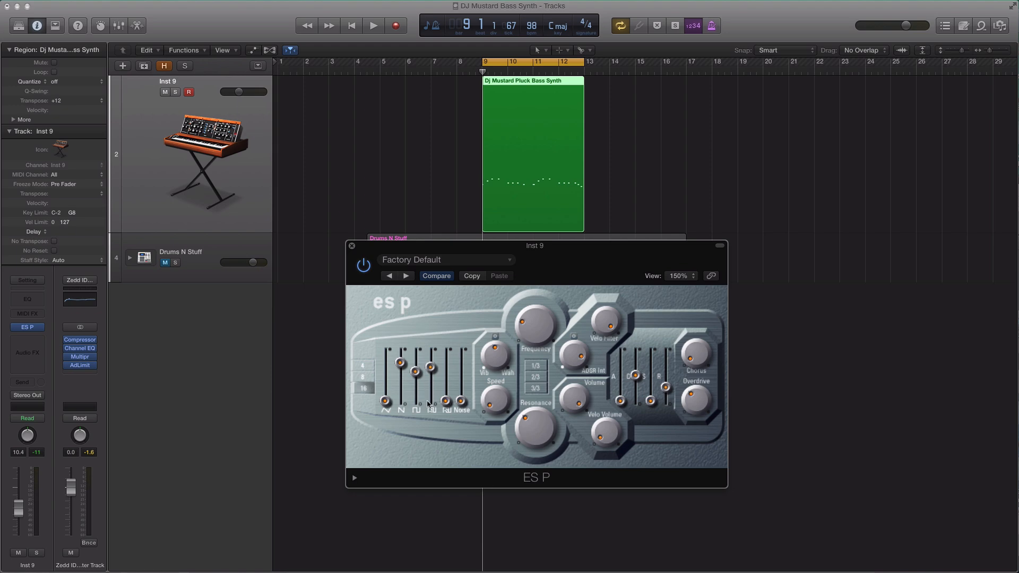
key("space")
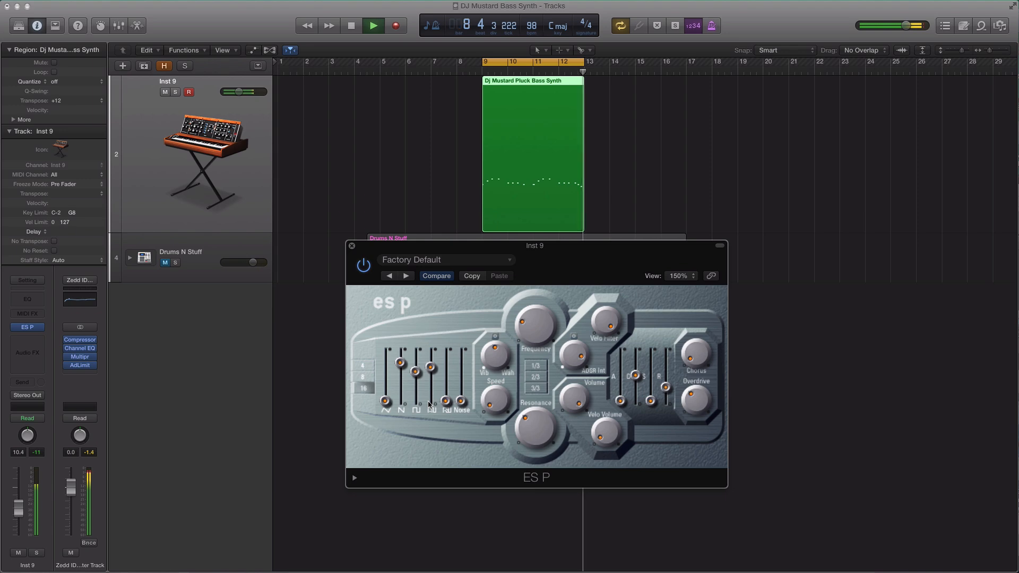
key("space")
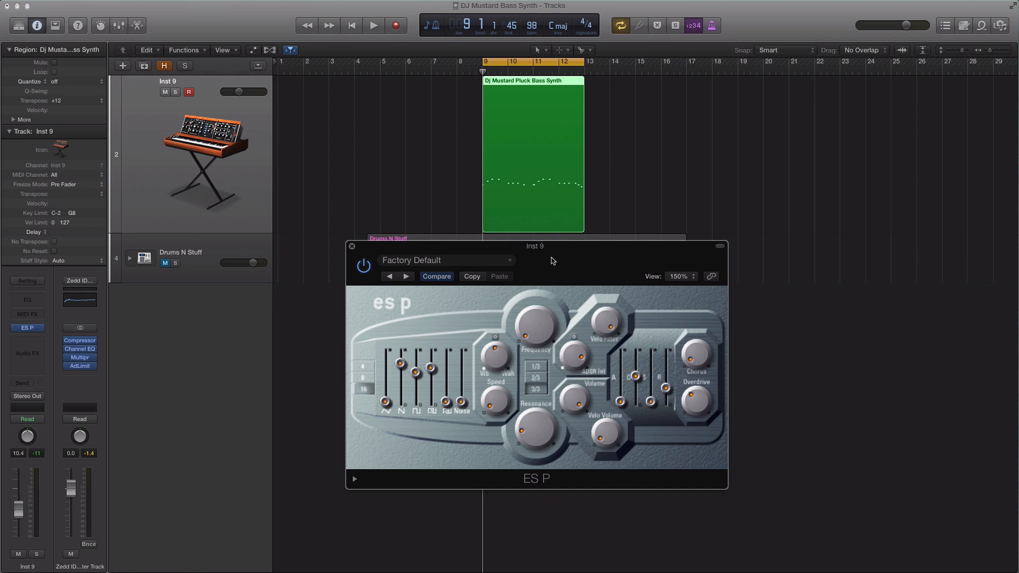
During playback, raise the ES P envelope's attack slightly, its sustain to about halfway and its release a little, and adjust the ADSR Int amount
key("space")
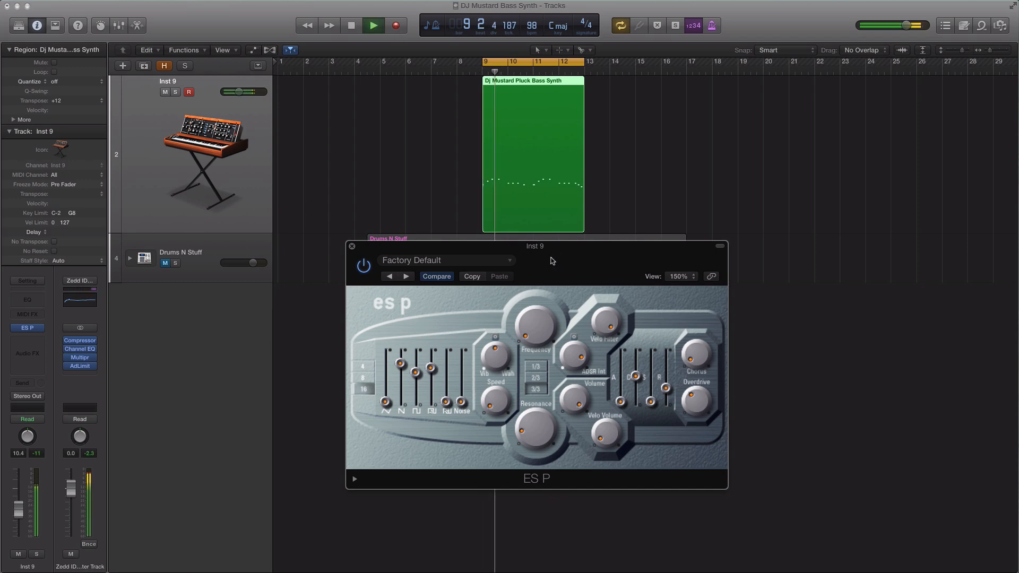
left_click_drag(623, 402, 623, 397)
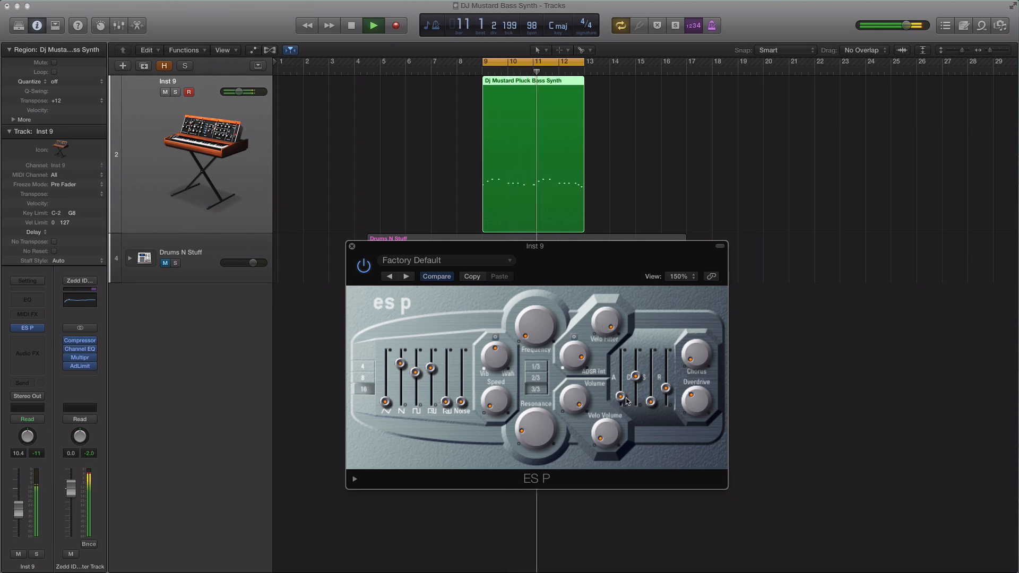
left_click_drag(650, 402, 653, 386)
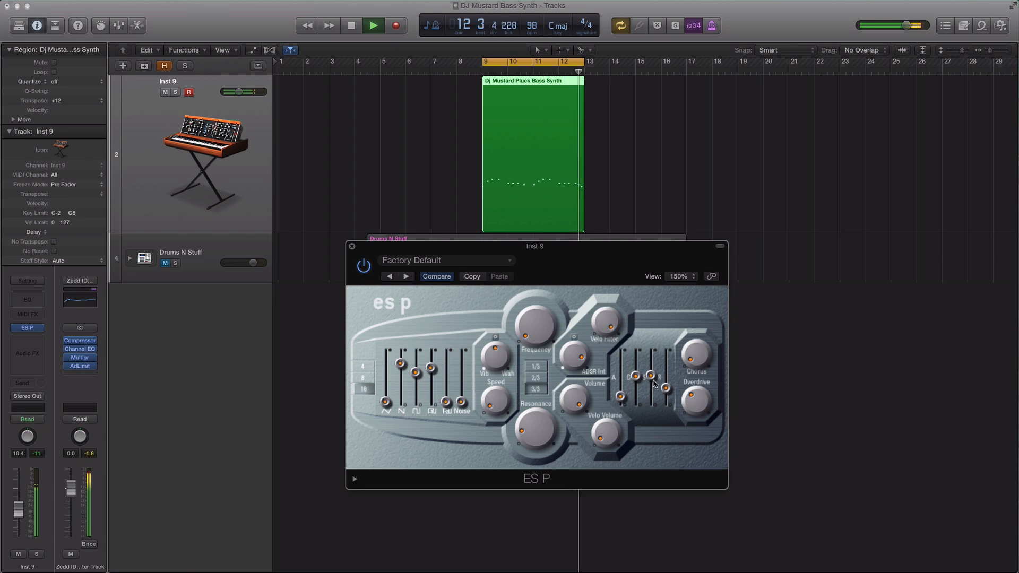
left_click_drag(666, 393, 667, 383)
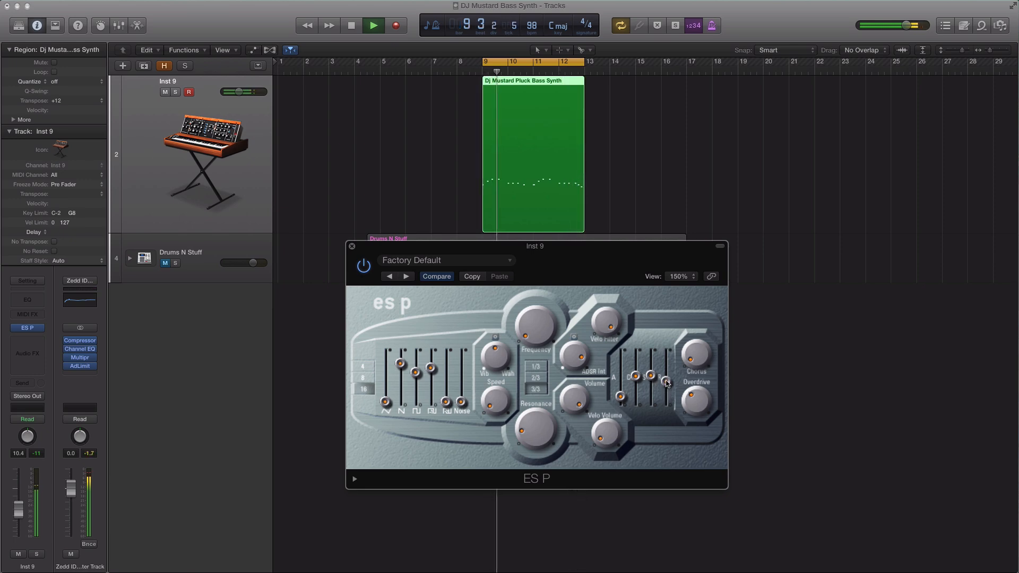
left_click_drag(582, 358, 586, 367)
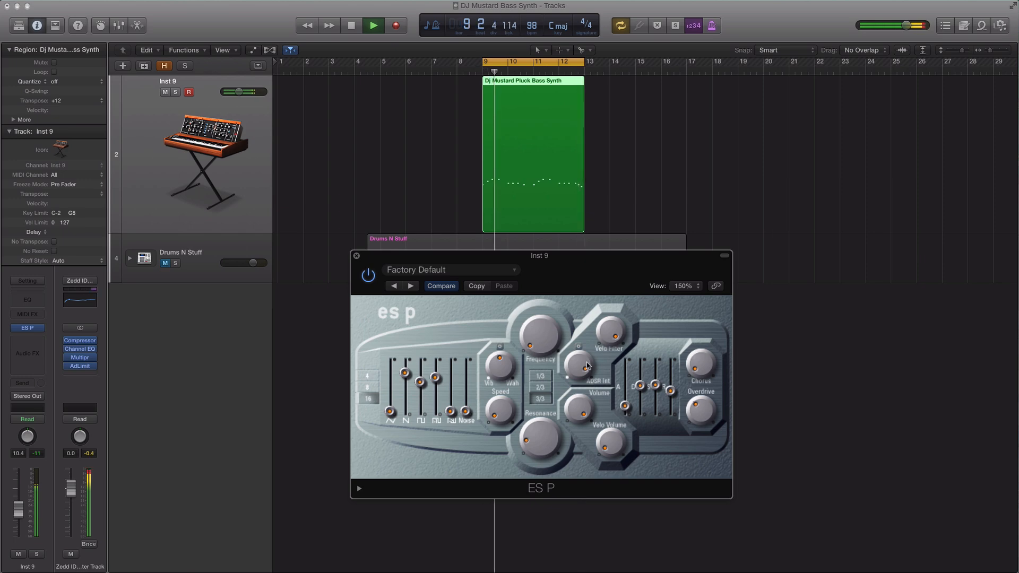
key("space")
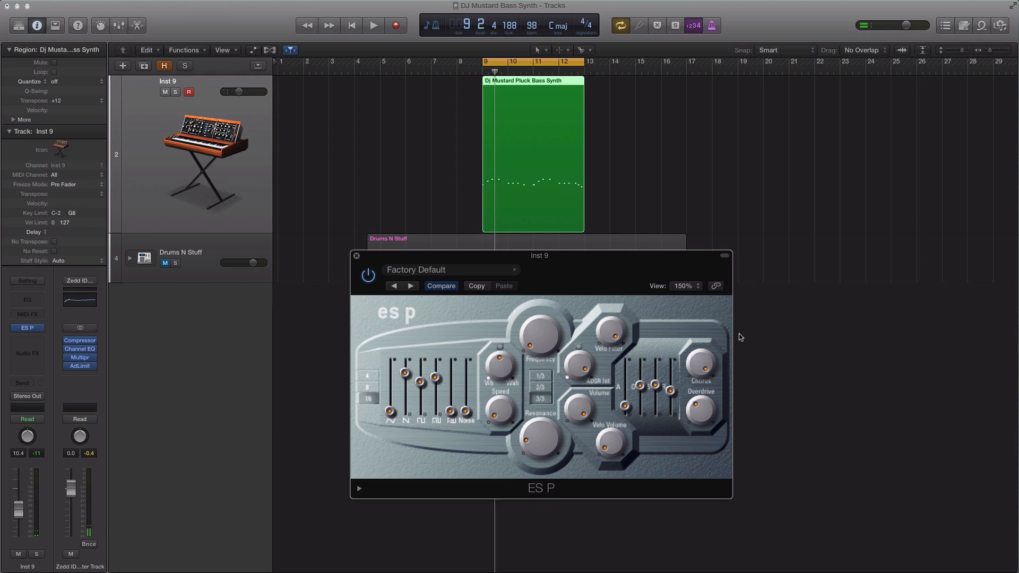
Adjust the ES P's Overdrive while the loop plays, and close the synth window
key("space")
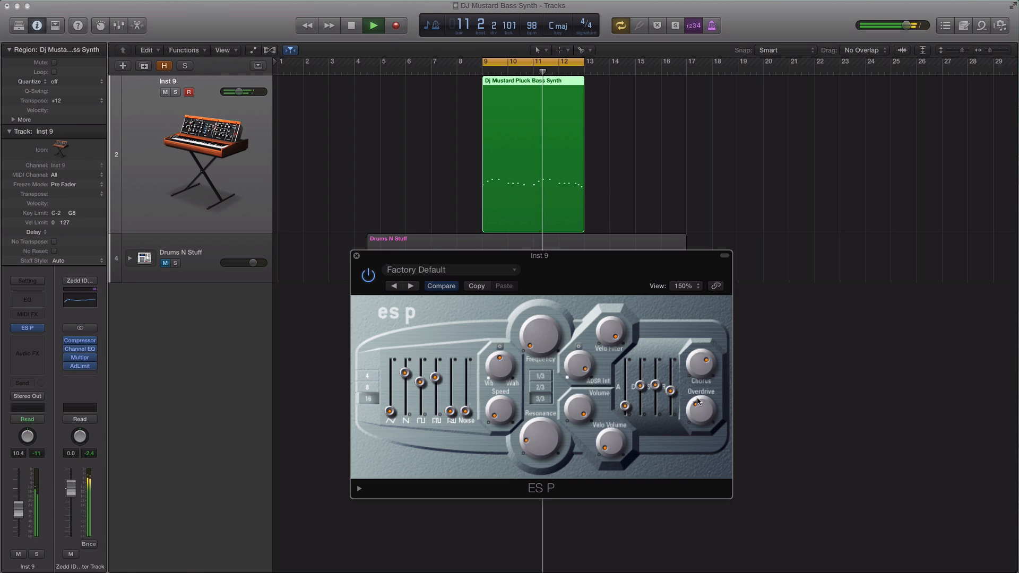
left_click_drag(696, 399, 695, 431)
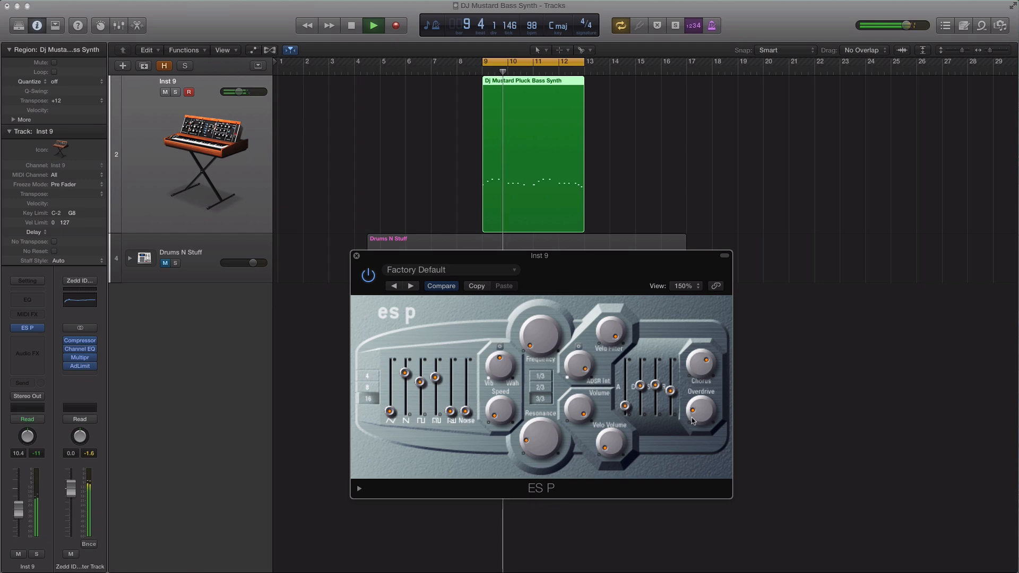
key("space")
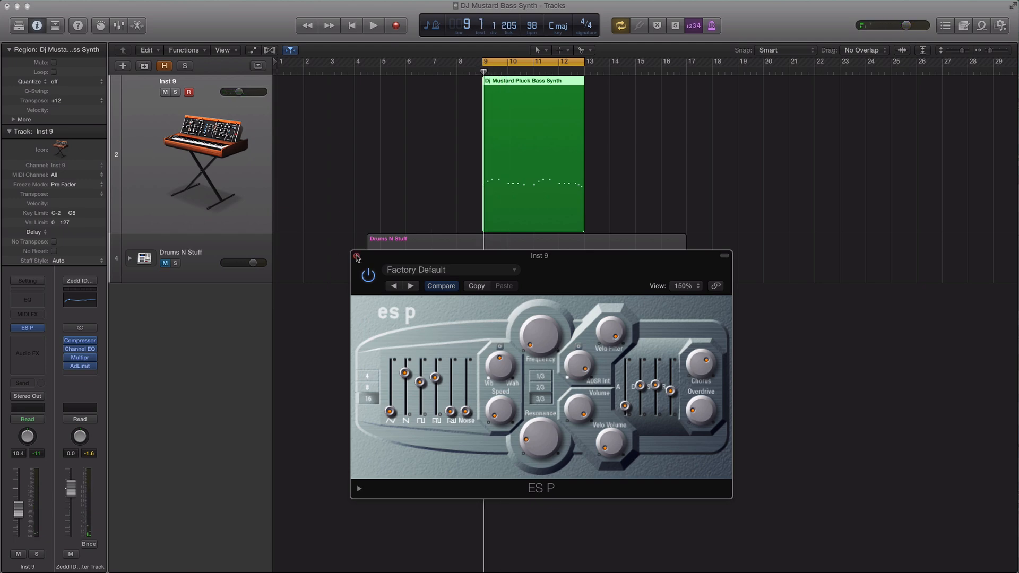
left_click(357, 256)
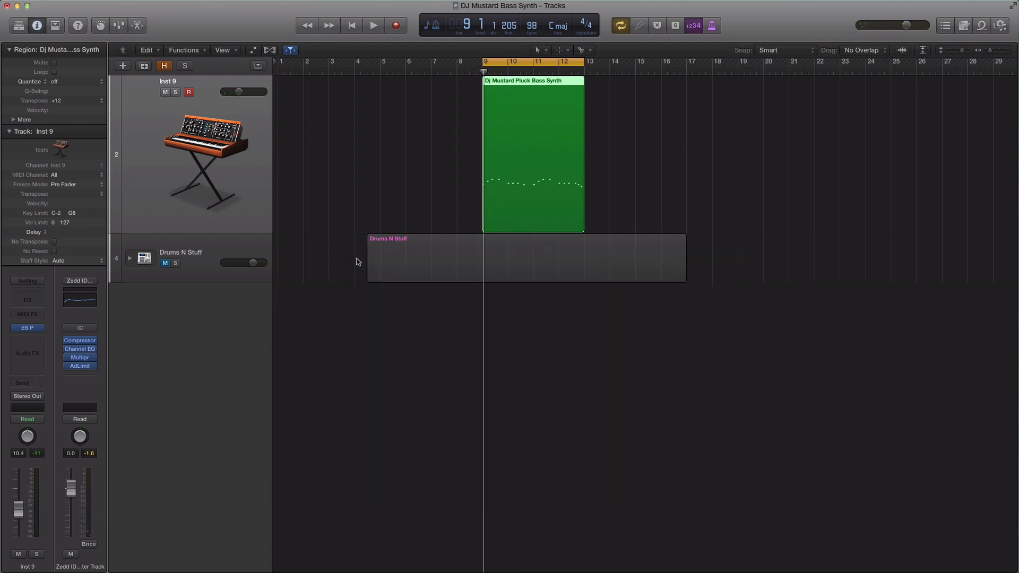
Insert a Channel EQ on the Inst 9 channel and enable its low cut just below 100 Hz with a steeper slope
double_click(30, 304)
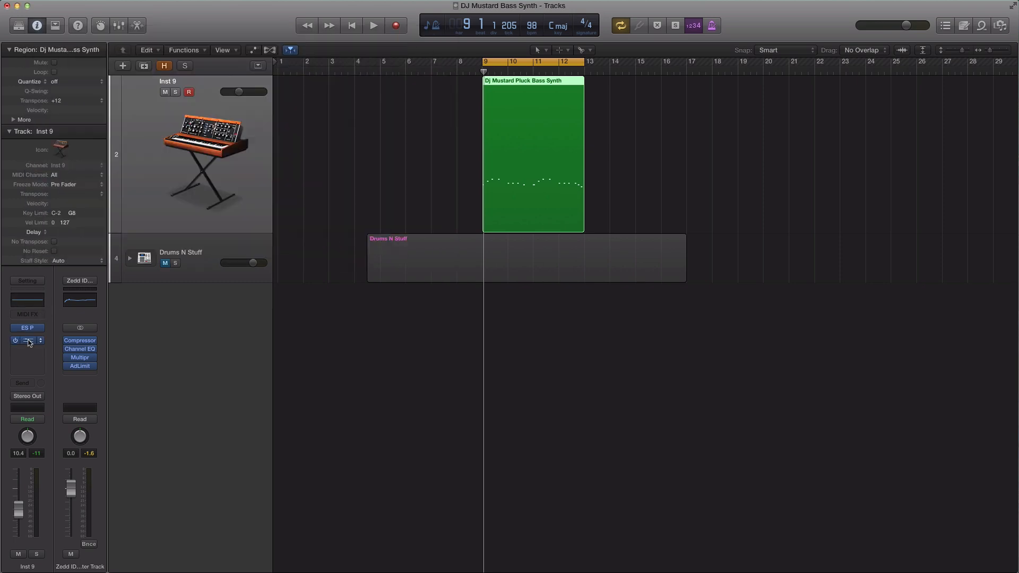
left_click(29, 342)
left_click_drag(247, 58, 545, 177)
key("space")
left_click(354, 212)
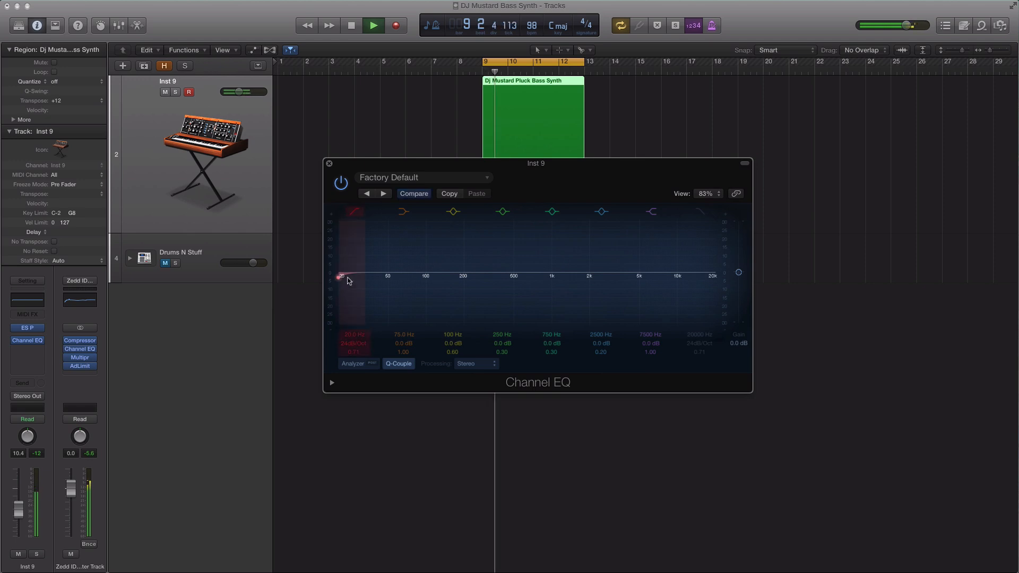
left_click_drag(348, 281, 434, 277)
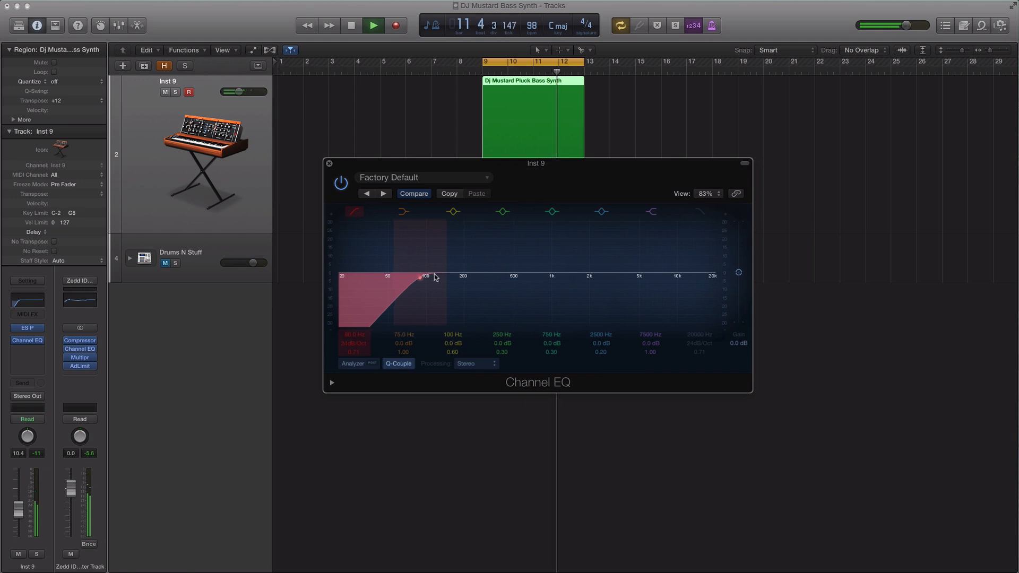
left_click_drag(354, 344, 355, 339)
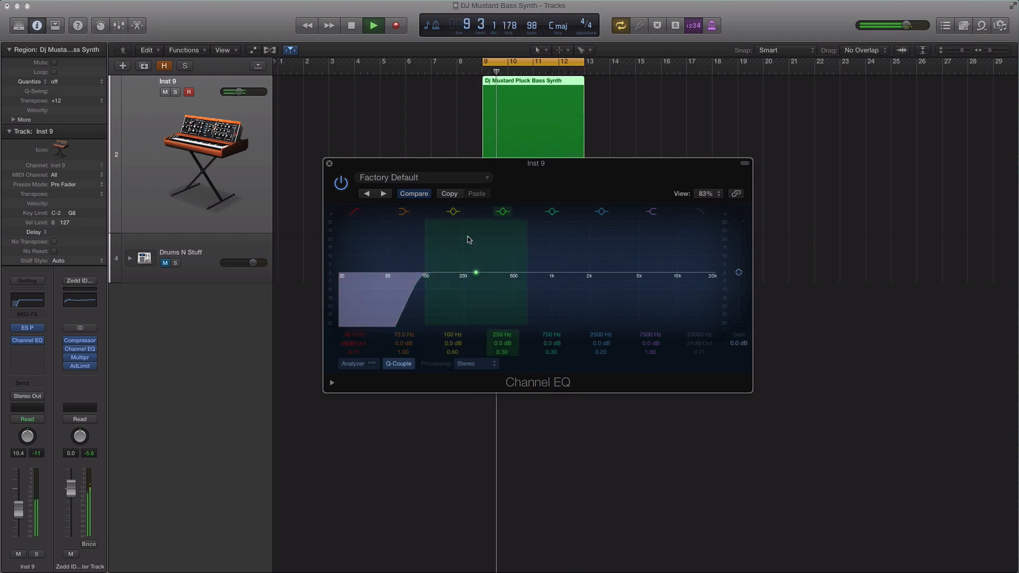
Cut the 250 Hz EQ band by 3 dB near 100 Hz, and move the 2500 Hz band to around 7 kHz with a slight boost
left_click_drag(476, 272, 419, 283)
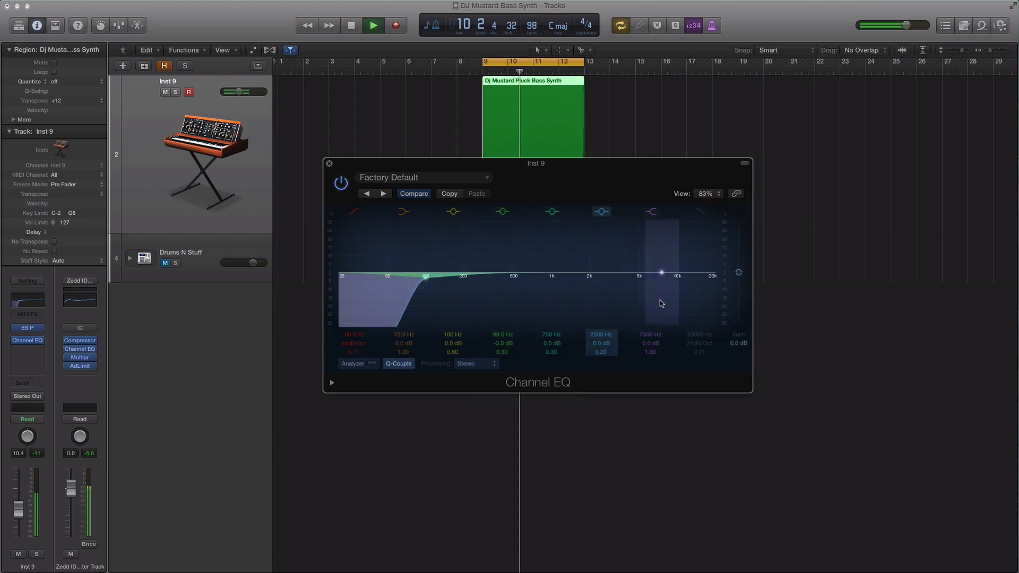
left_click_drag(604, 276, 660, 269)
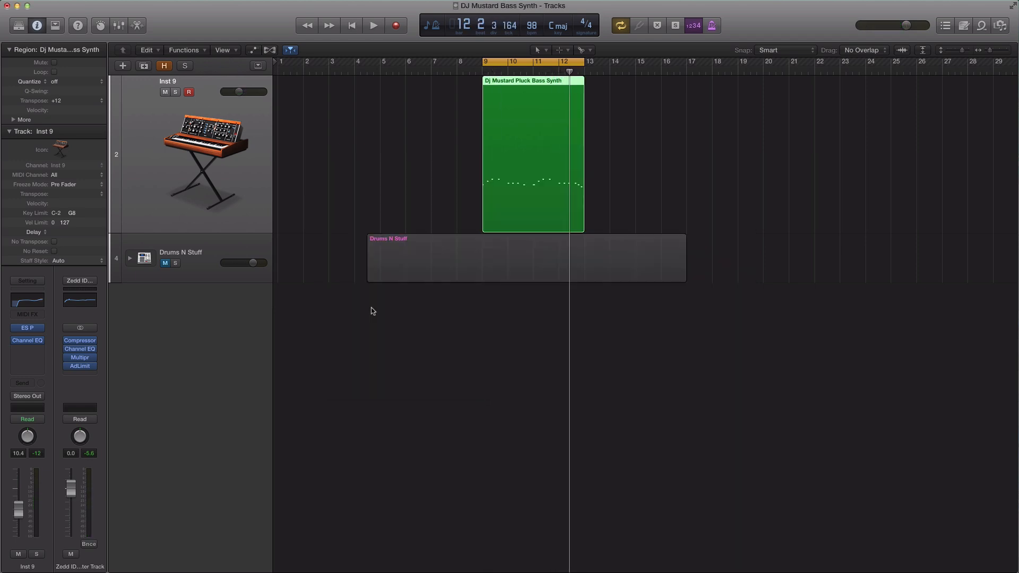
Insert the Spreader modulation effect after the Channel EQ on Inst 9 and start playback
left_click(37, 349)
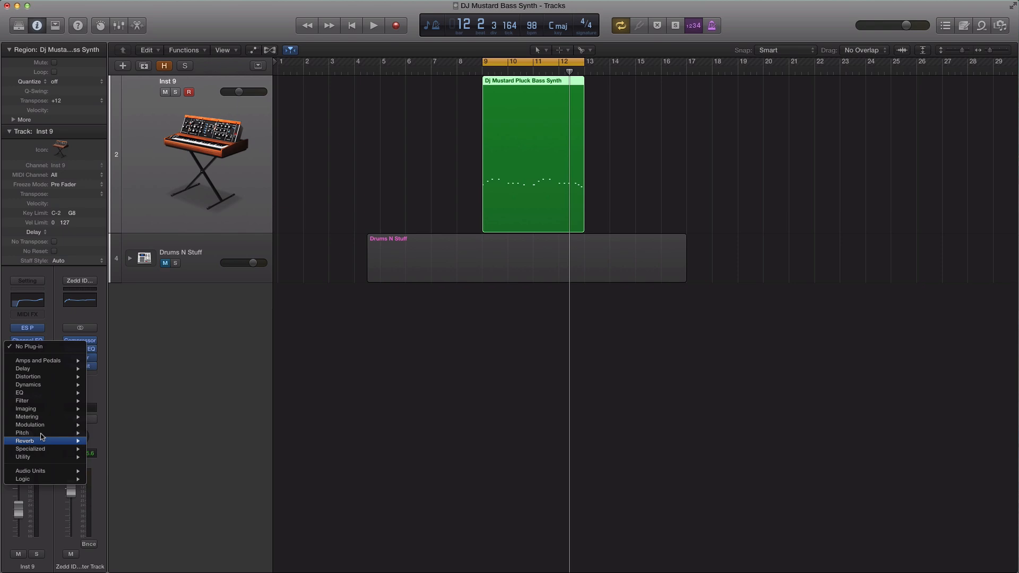
mouse_move(42, 425)
mouse_move(129, 499)
left_click(183, 497)
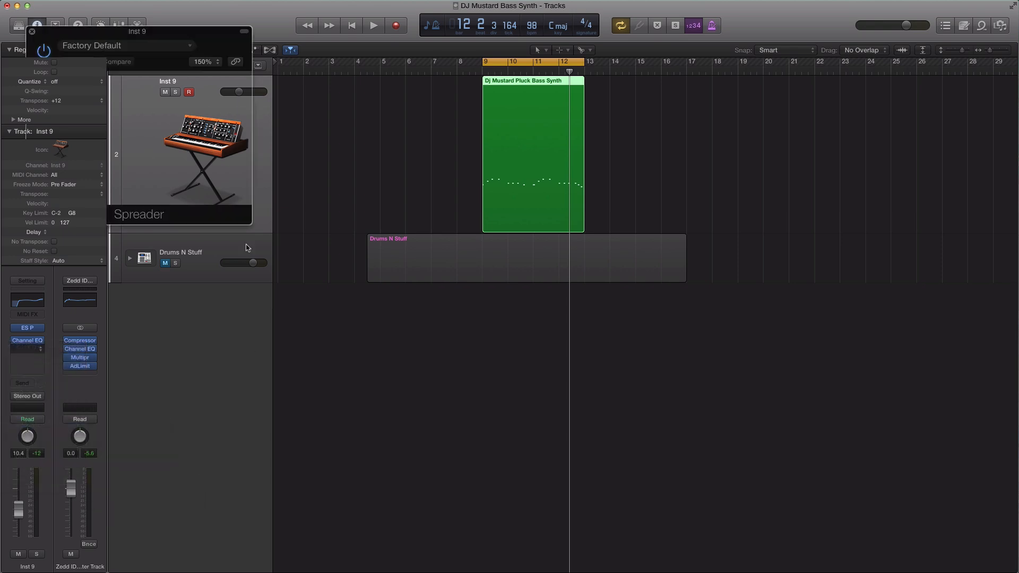
key("space")
left_click_drag(187, 30, 600, 254)
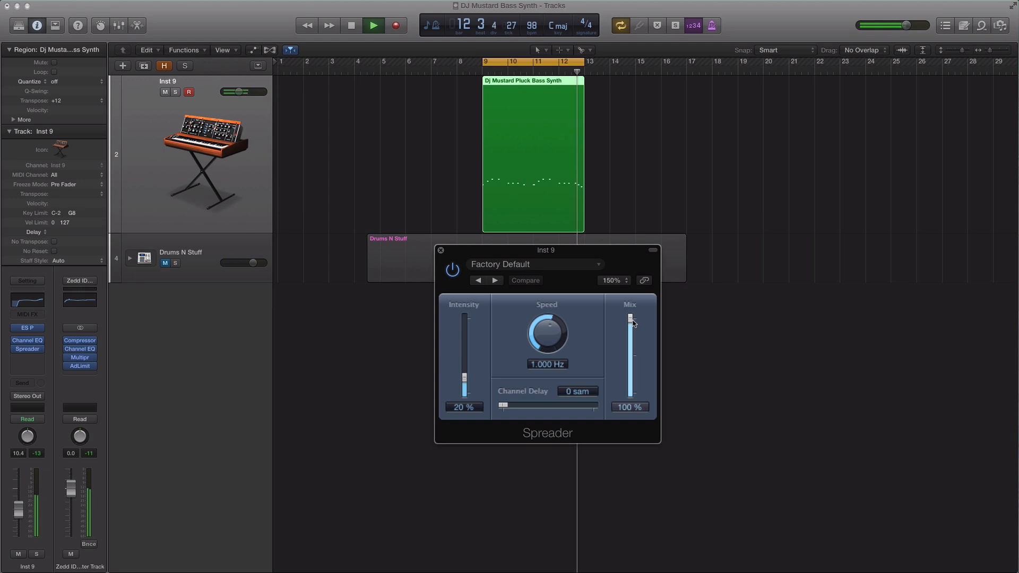
Lower the Spreader's Mix to 80 % and audition the loop
left_click_drag(630, 319, 627, 334)
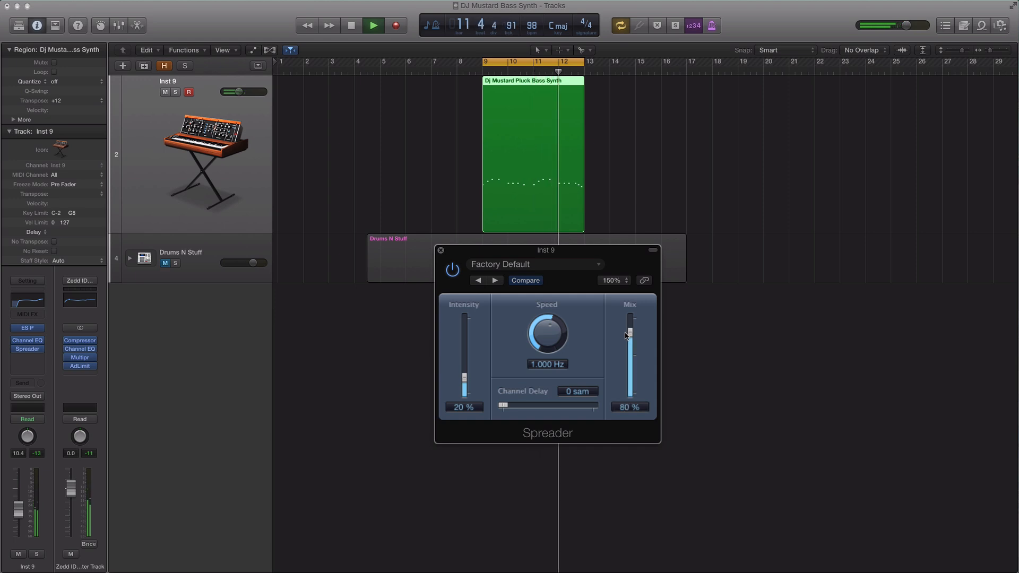
key("space")
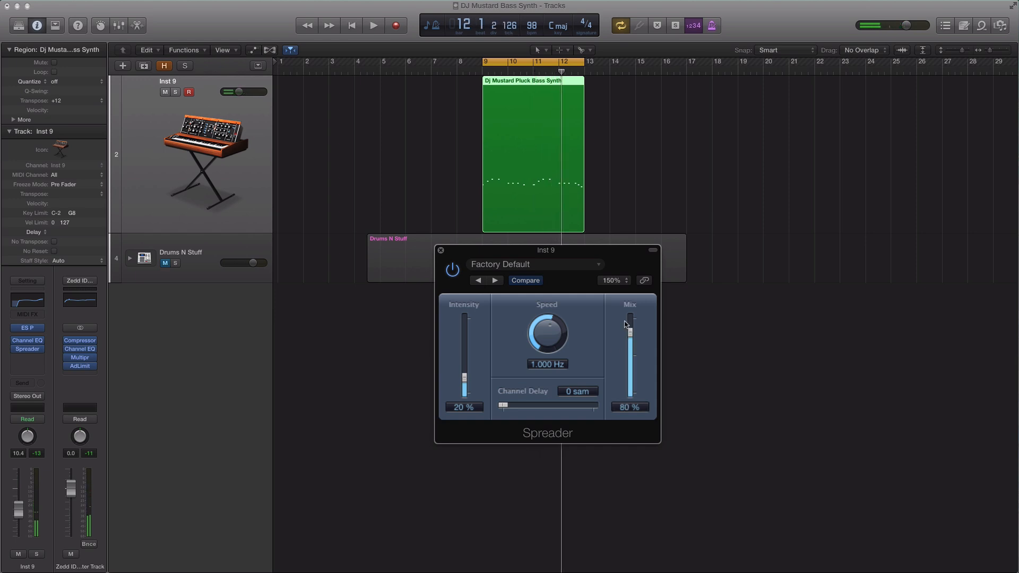
key("space")
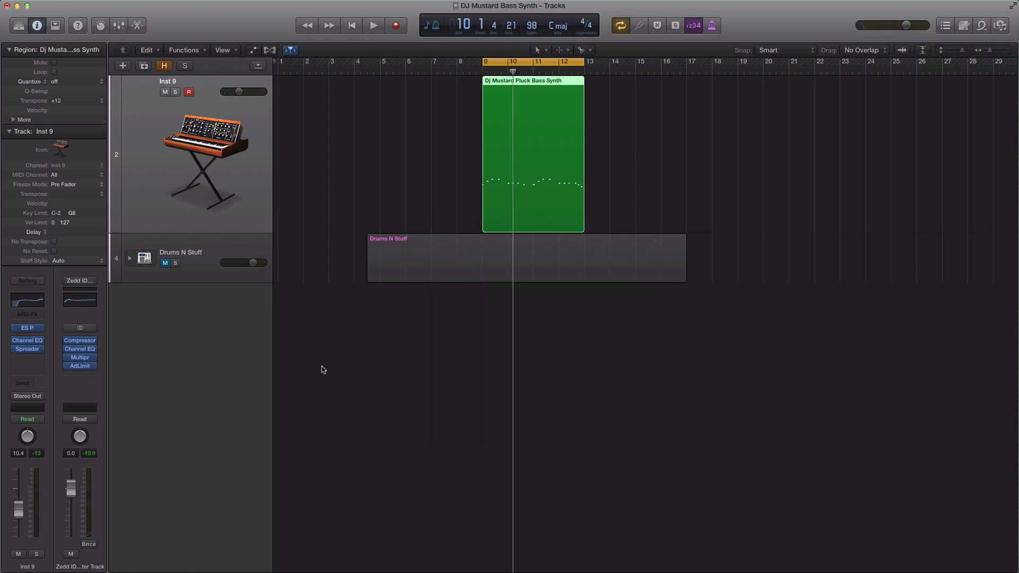
Insert a Tape Delay after the Spreader on Inst 9 and move its window clear of the channel strip
left_click(40, 360)
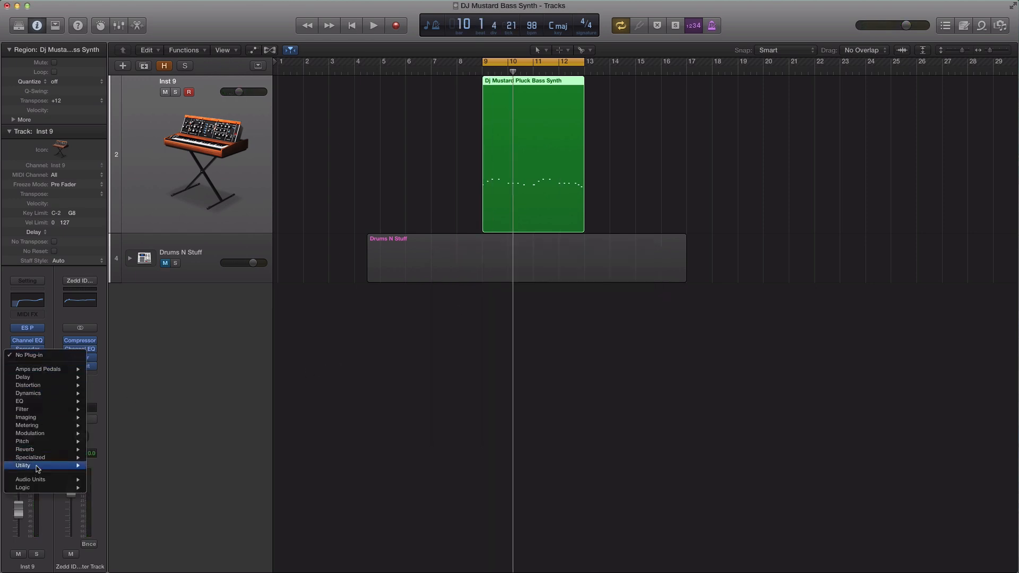
mouse_move(39, 377)
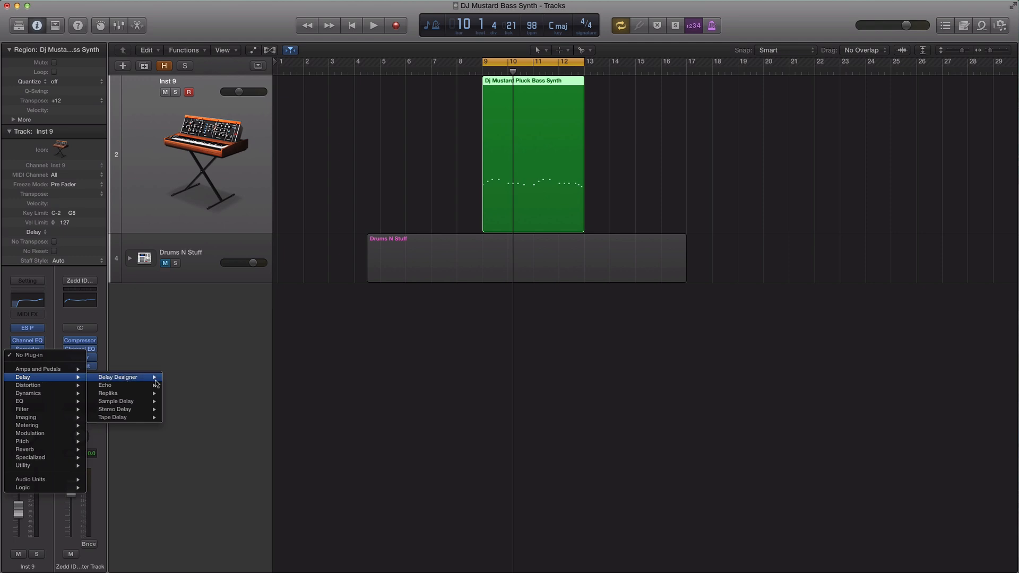
left_click(190, 418)
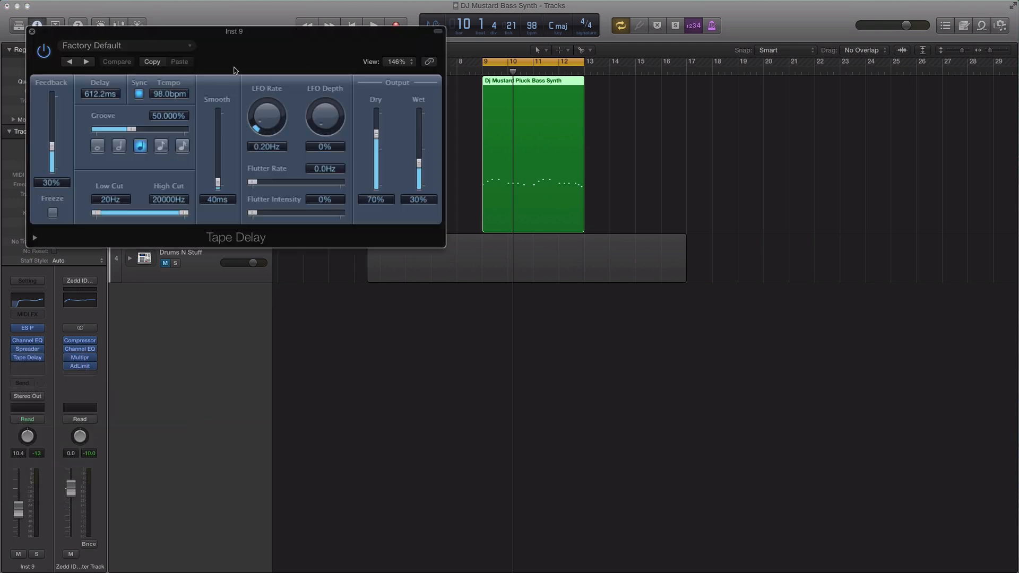
left_click_drag(270, 46, 366, 97)
Load the EDM Delay preset in the Tape Delay and play the loop with it
left_click(240, 97)
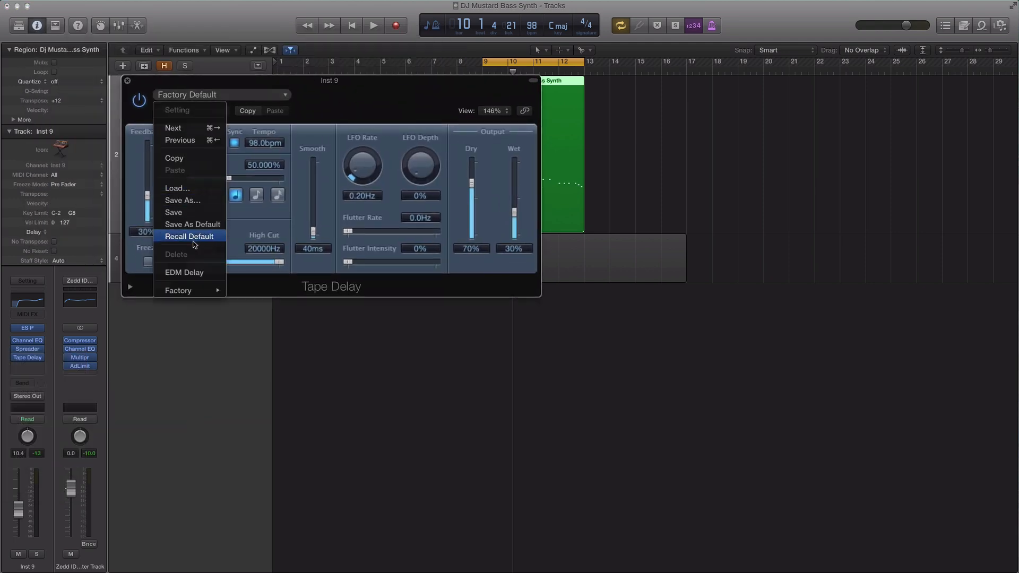
left_click(184, 272)
key("space")
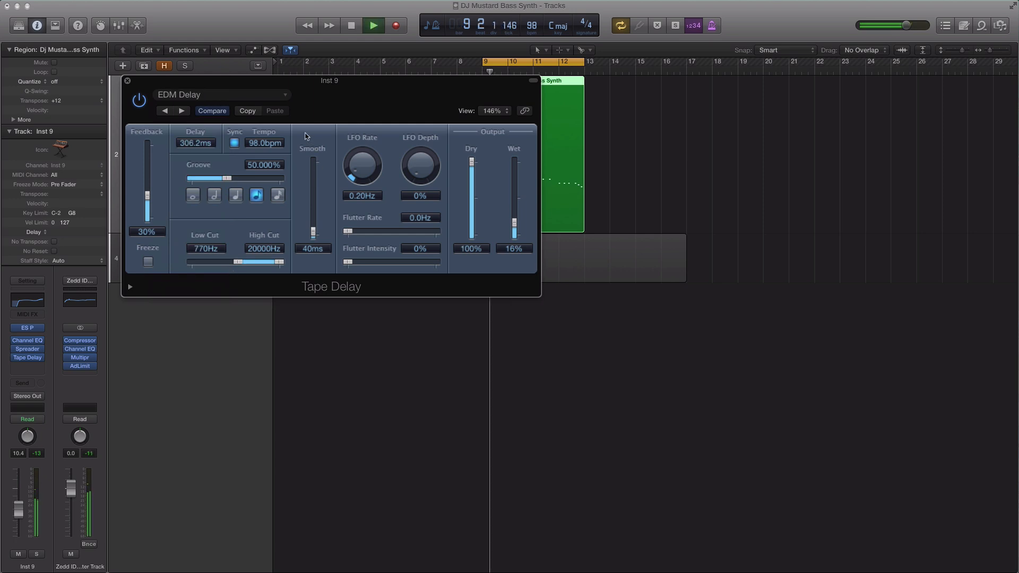
left_click_drag(364, 102, 410, 142)
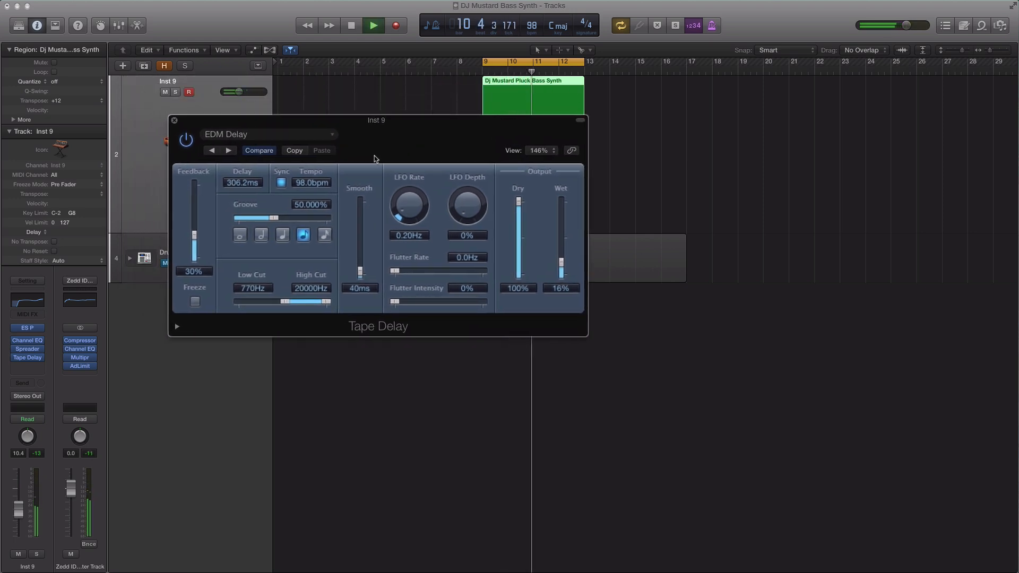
Lower the Tape Delay's Wet output to 5%, stopping and restarting the loop to check the effect
key("space")
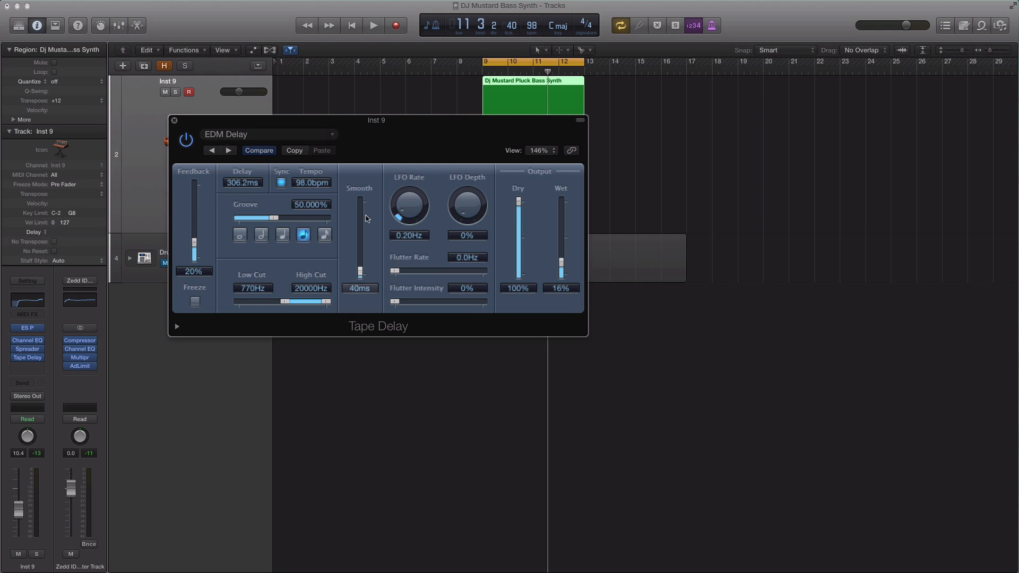
key("space")
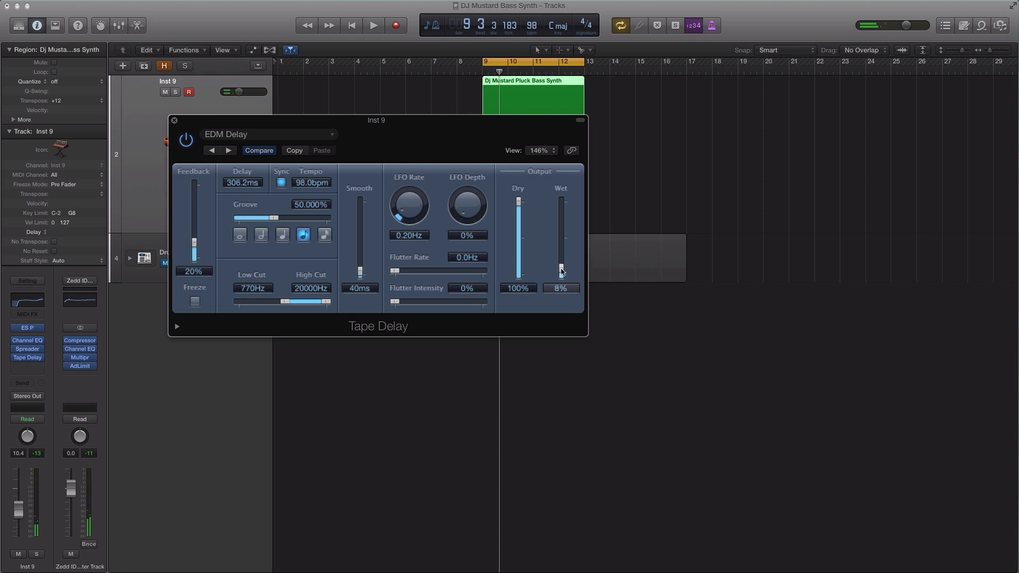
left_click_drag(561, 273, 561, 275)
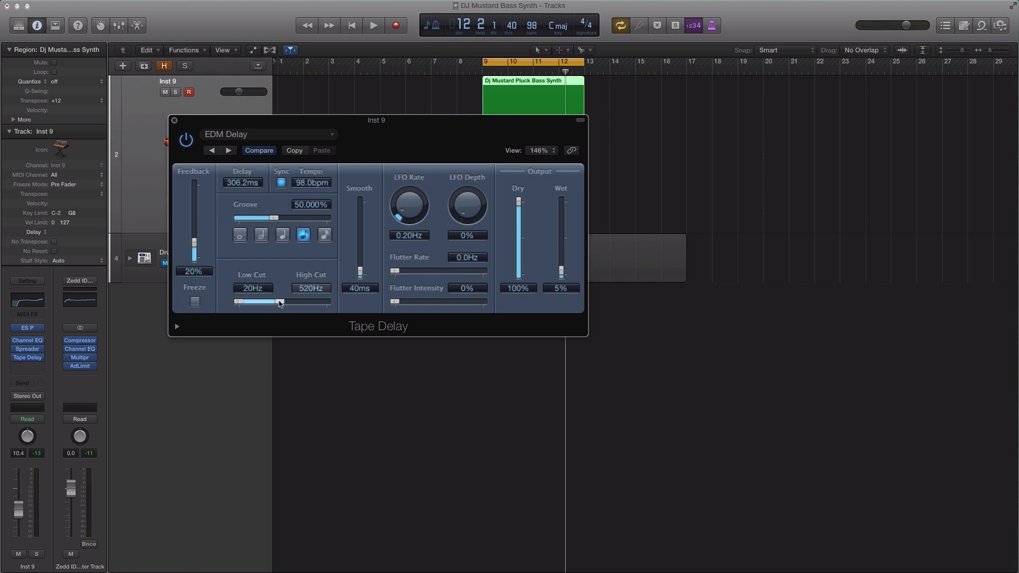
key("space")
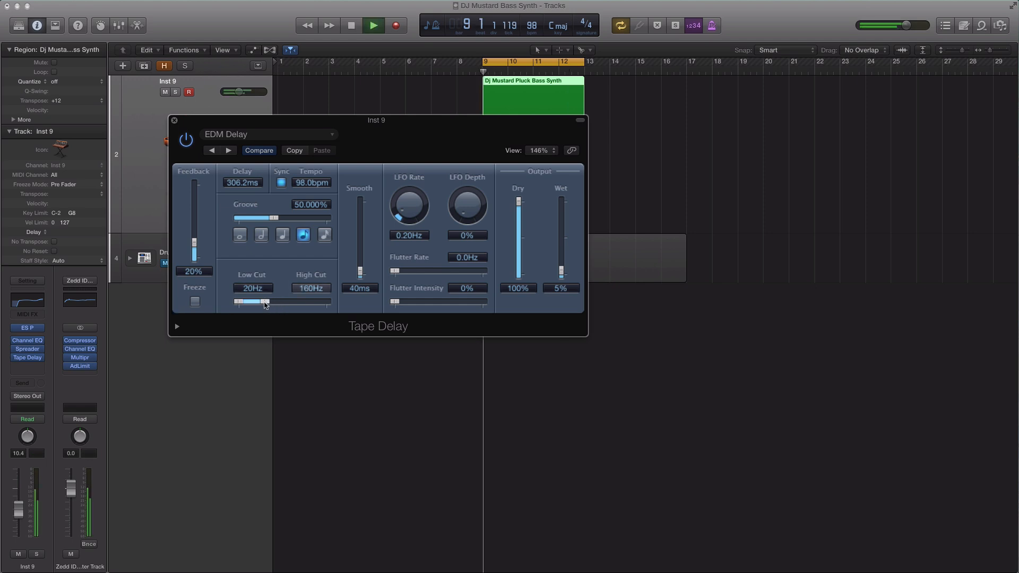
Set the Tape Delay's High Cut to 190 Hz, audition the loop with it and close the plug-in window
left_click_drag(264, 304, 266, 302)
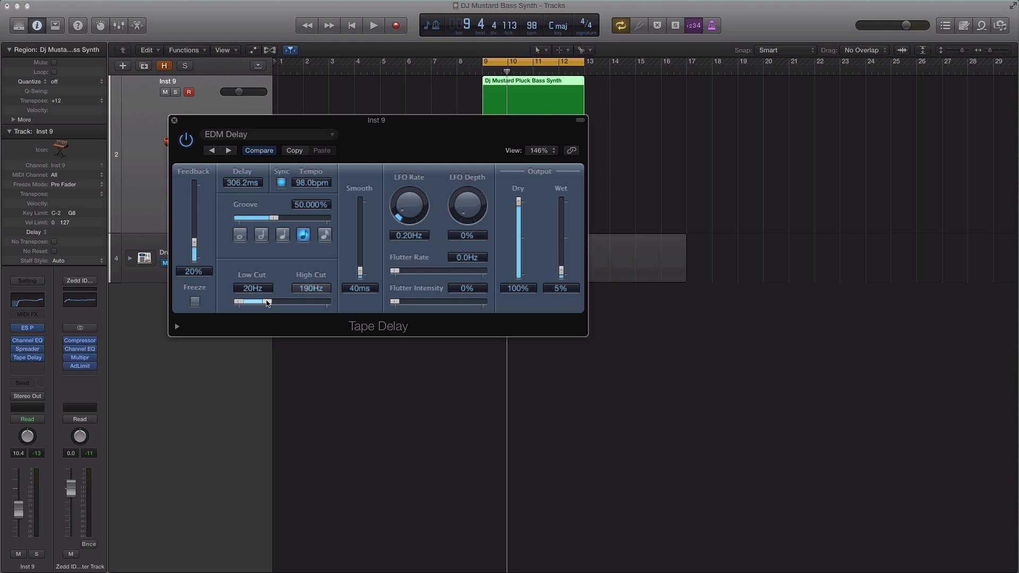
key("space")
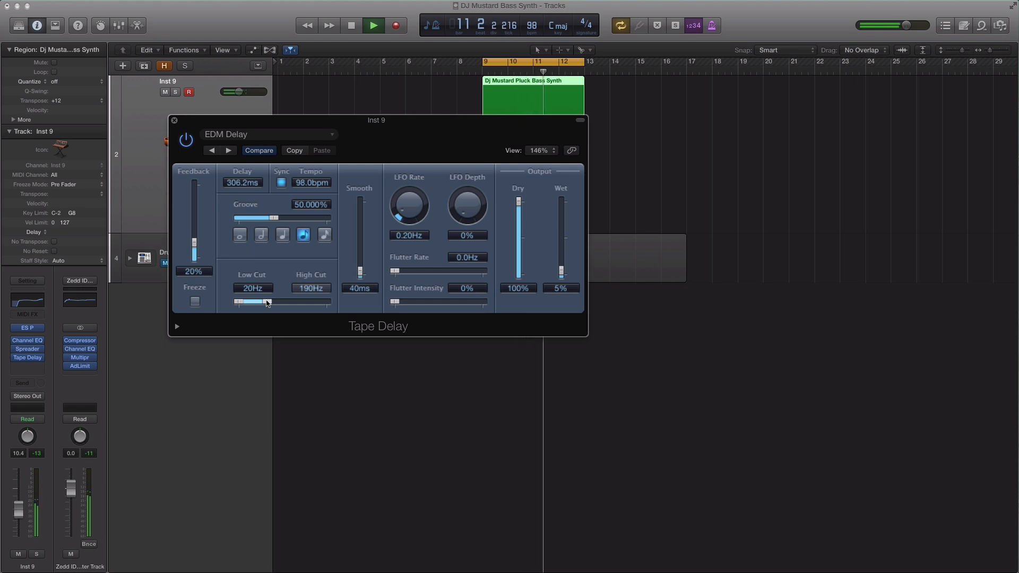
key("space")
left_click(174, 121)
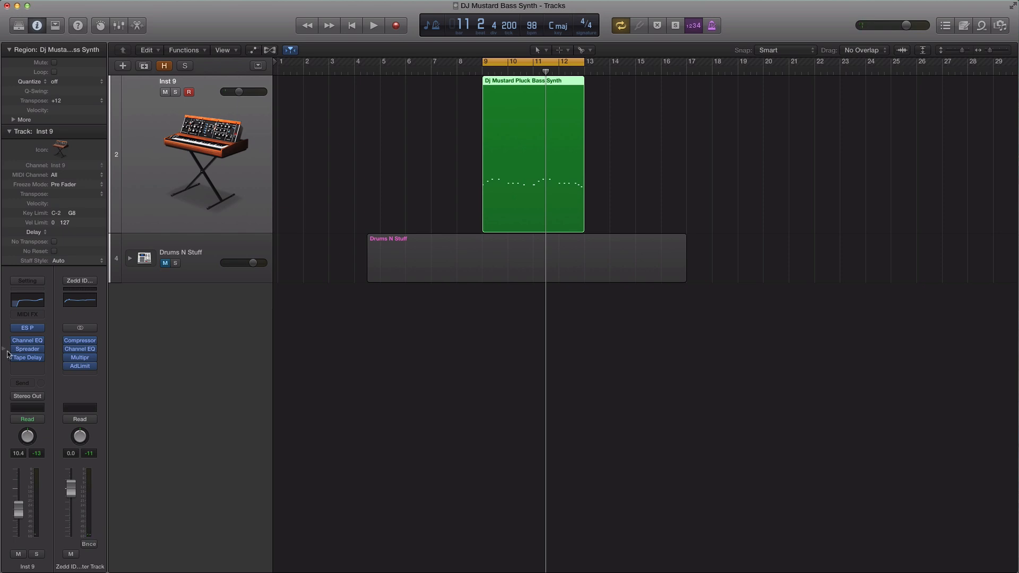
Insert a stereo Bitcrusher after the Tape Delay on Inst 9 and move its window over the arrangement
left_click(28, 368)
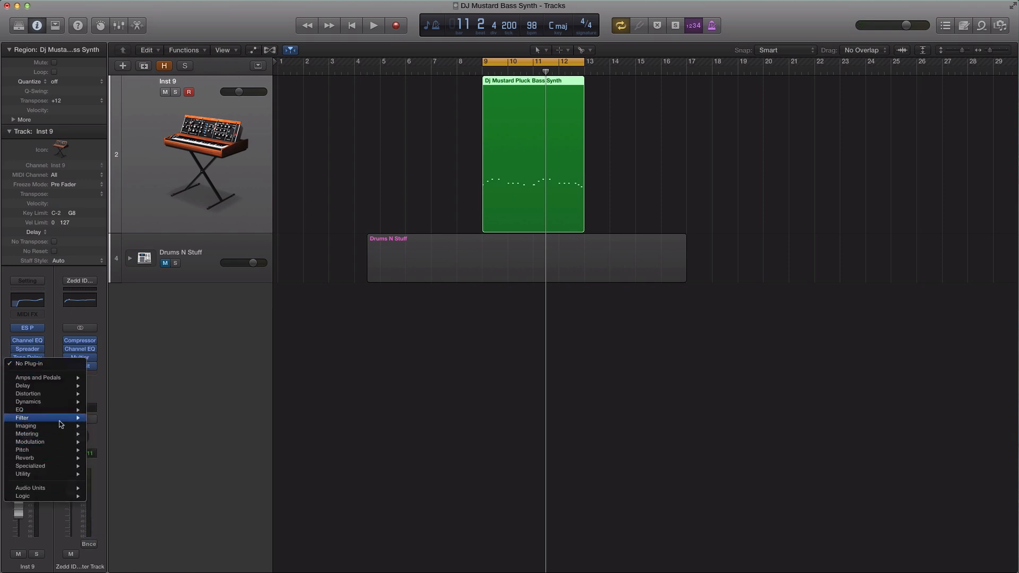
mouse_move(46, 487)
mouse_move(42, 394)
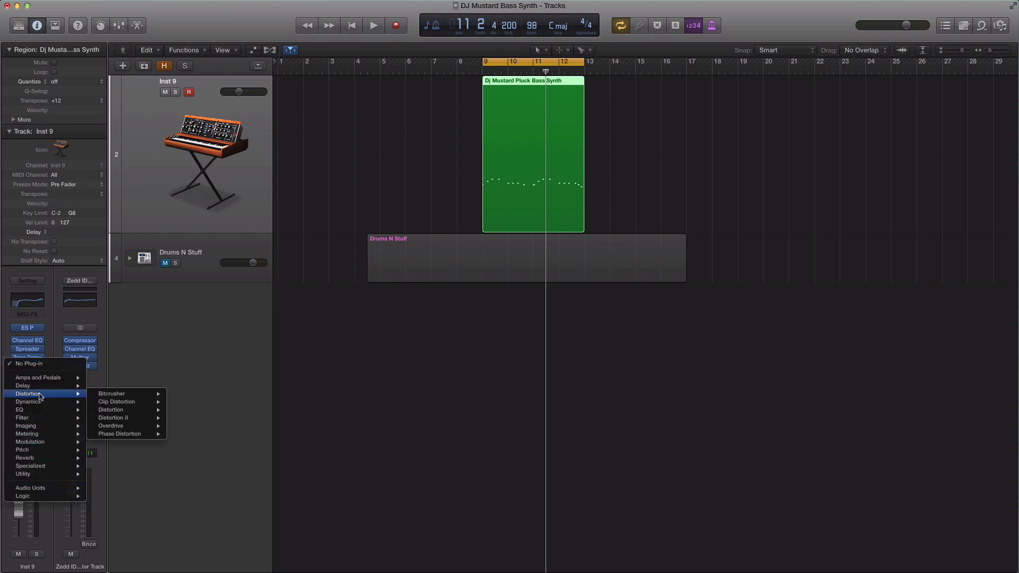
mouse_move(115, 395)
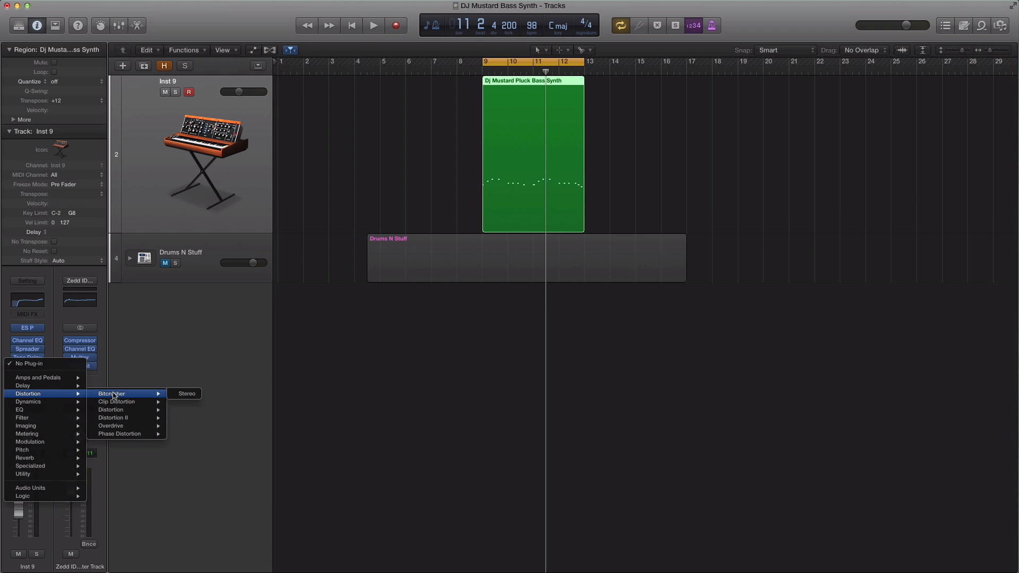
left_click(190, 396)
left_click_drag(277, 47, 670, 202)
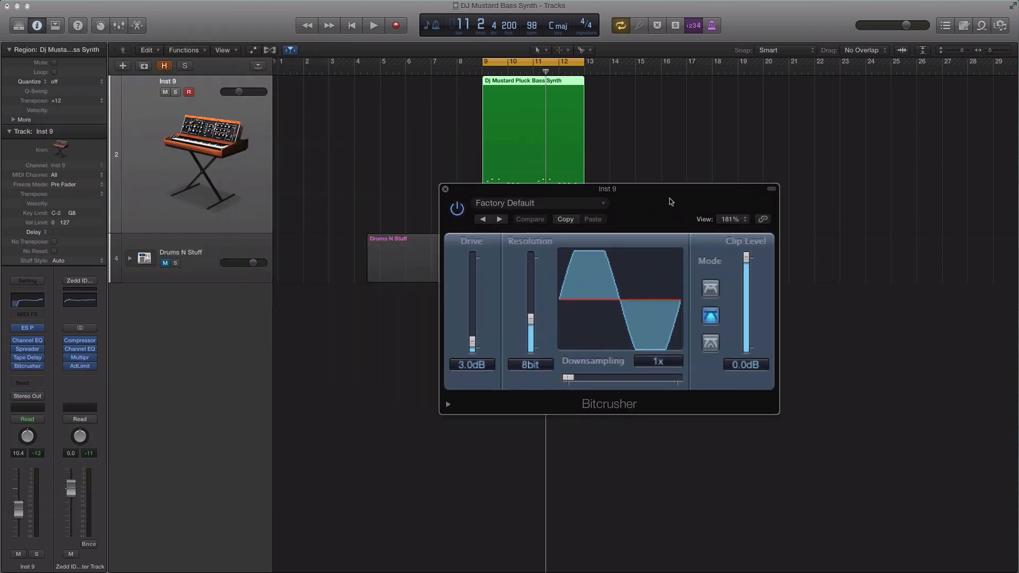
Set the Bitcrusher to 12-bit resolution, 2x downsampling, the uppermost clip mode and 5.0 dB drive while auditioning the loop
key("space")
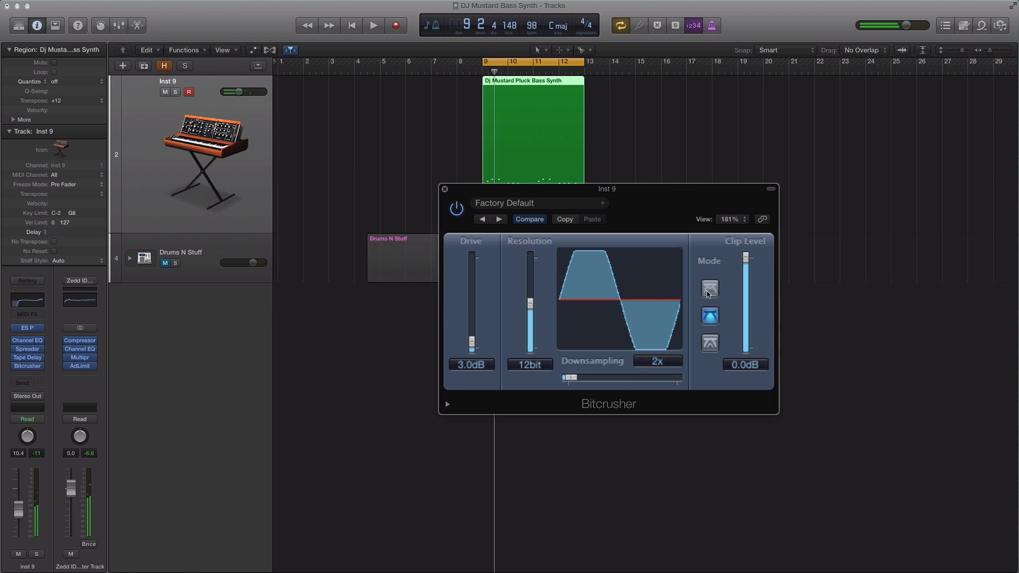
left_click(710, 290)
key("space")
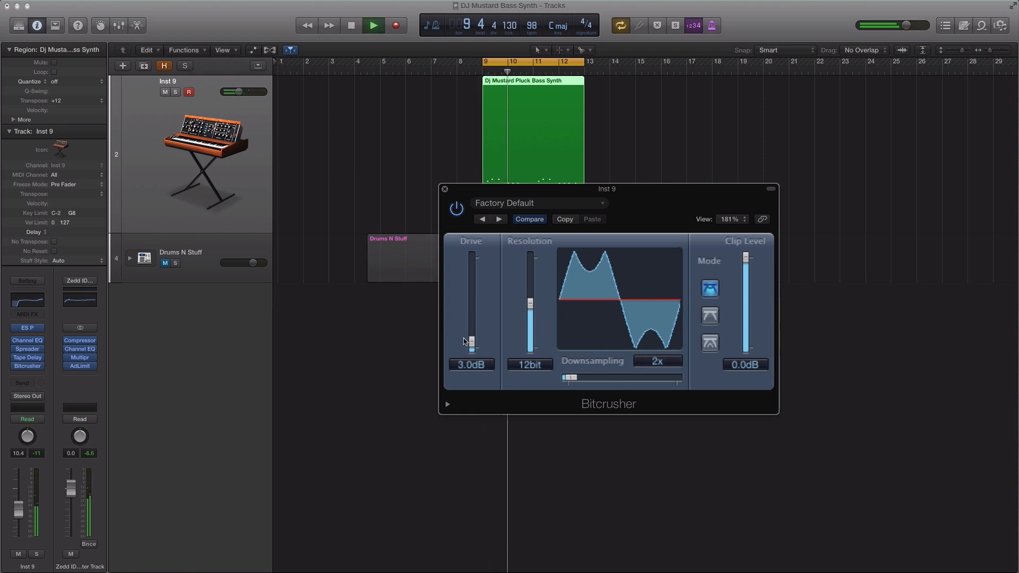
left_click_drag(472, 346, 473, 343)
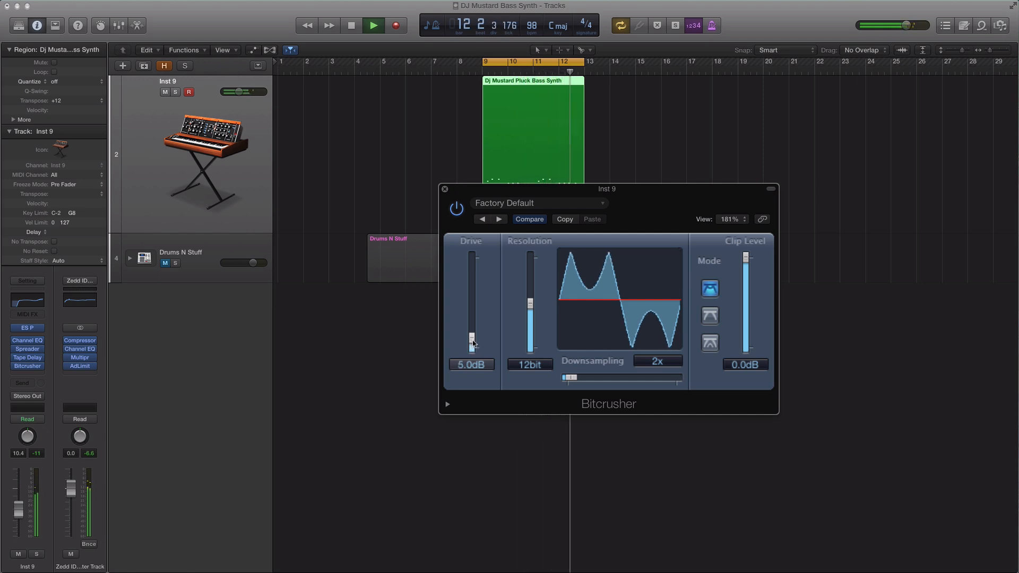
key("space")
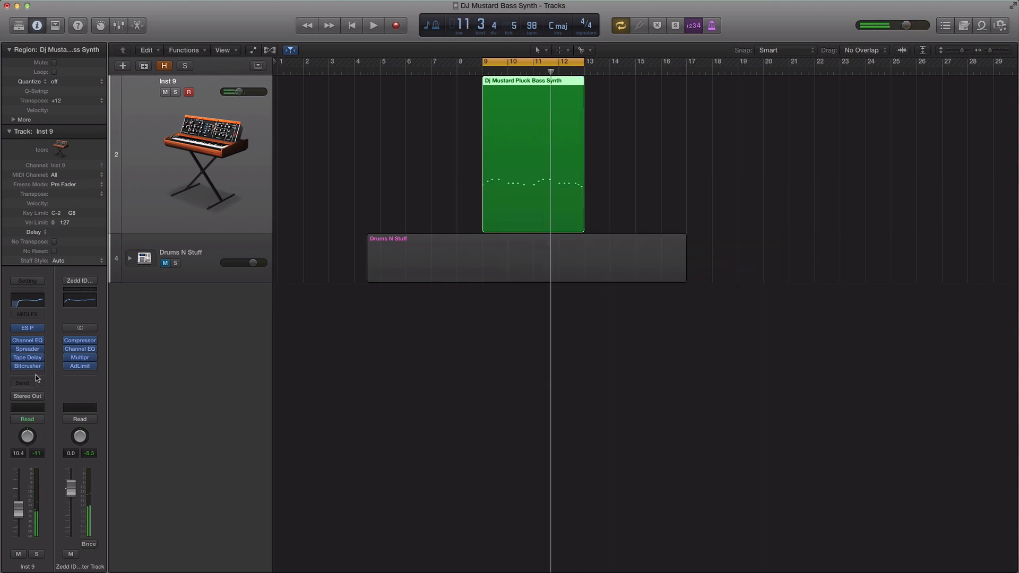
Insert a stereo PlatinumVerb after the Bitcrusher on Inst 9, start the loop and move the reverb window over the arrangement
left_click(35, 374)
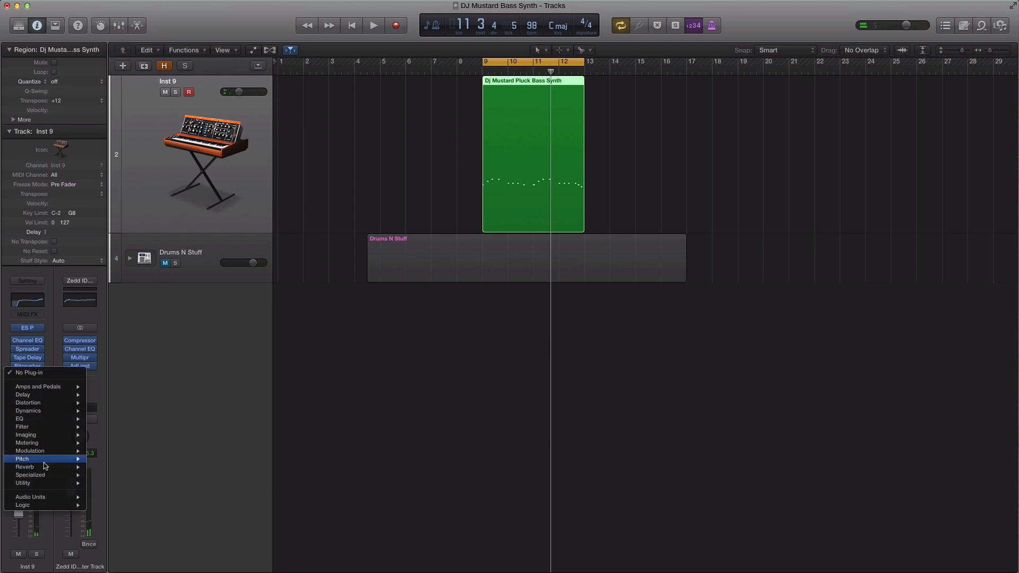
mouse_move(43, 467)
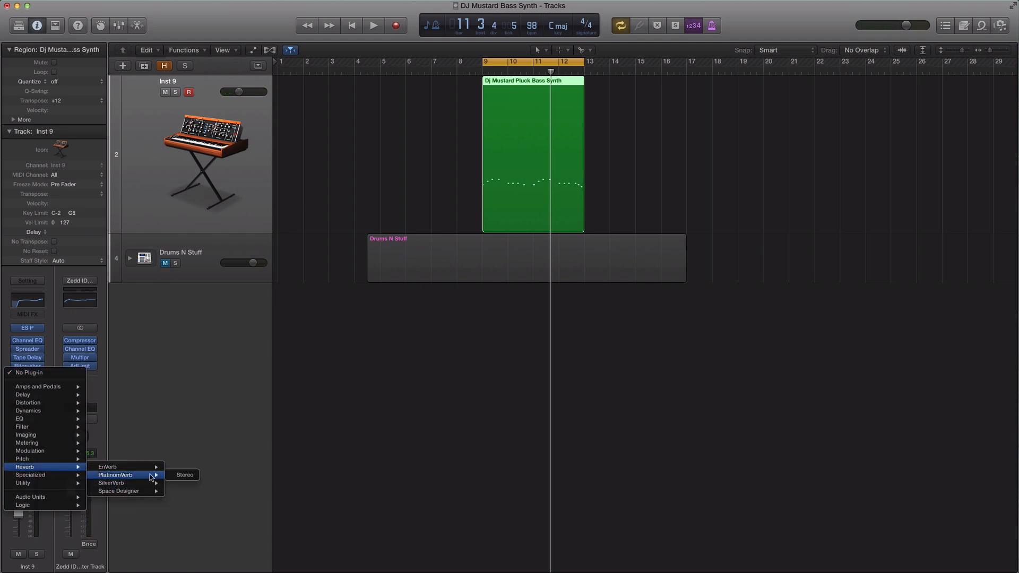
left_click(182, 476)
key("space")
left_click_drag(236, 36, 642, 228)
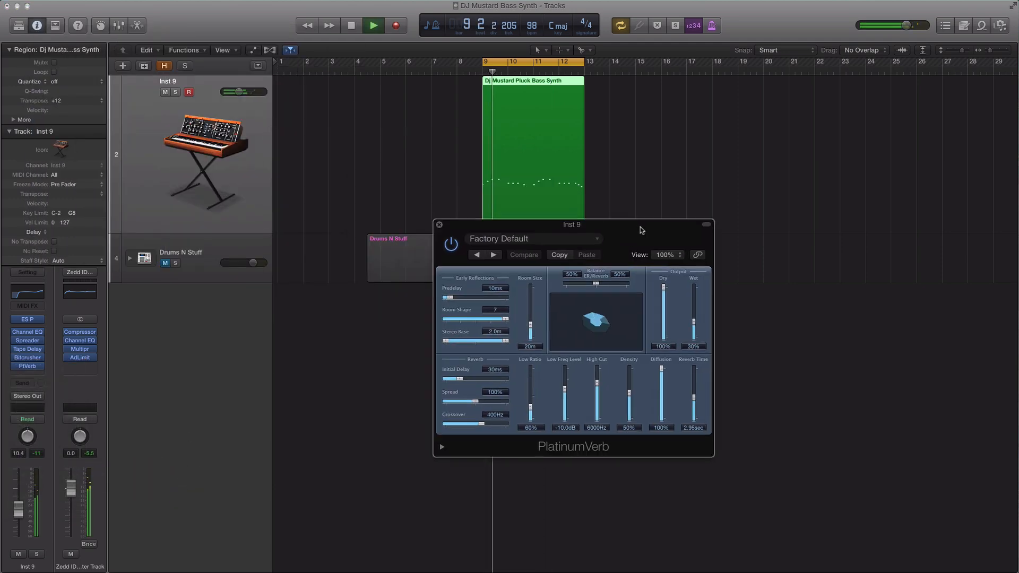
Lower the PlatinumVerb's Reverb Time to 2.45 sec, Wet output to 13% and Room Size to 10 m while auditioning the loop
key("space")
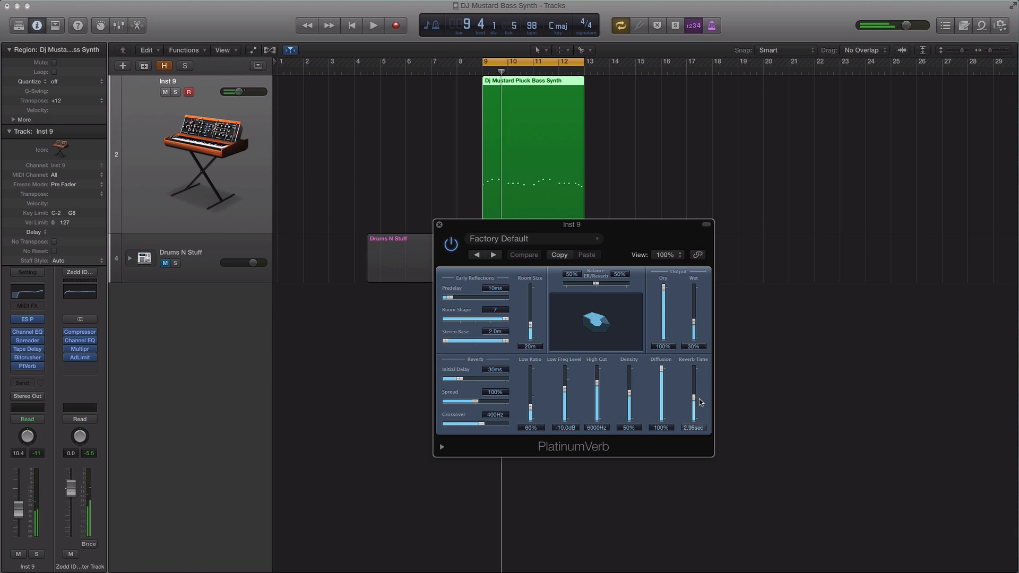
mouse_move(694, 406)
left_mouse_down()
mouse_move(693, 416)
mouse_move(693, 403)
left_mouse_up()
key("space")
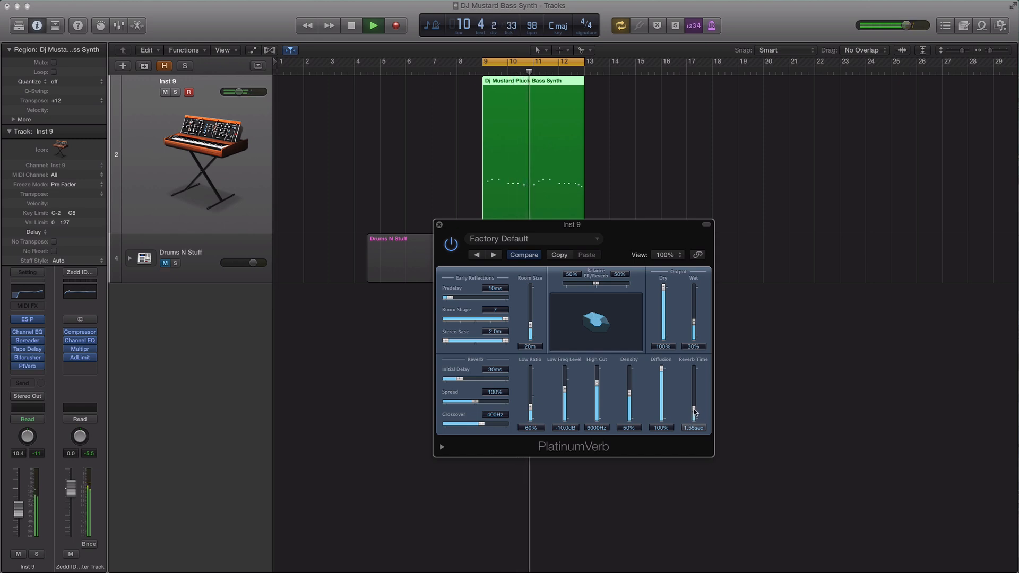
left_click_drag(694, 323, 695, 333)
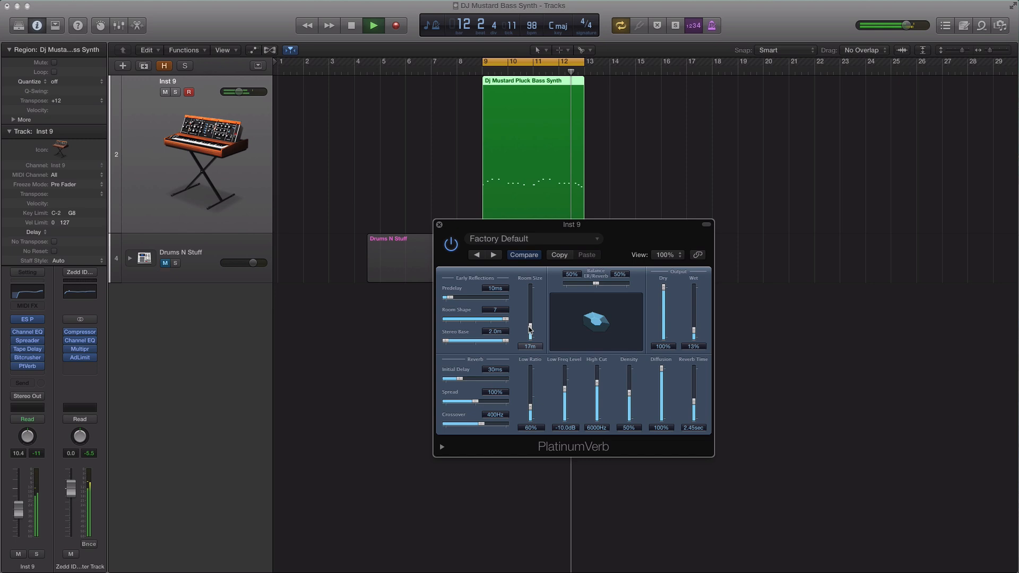
left_click_drag(530, 324, 530, 332)
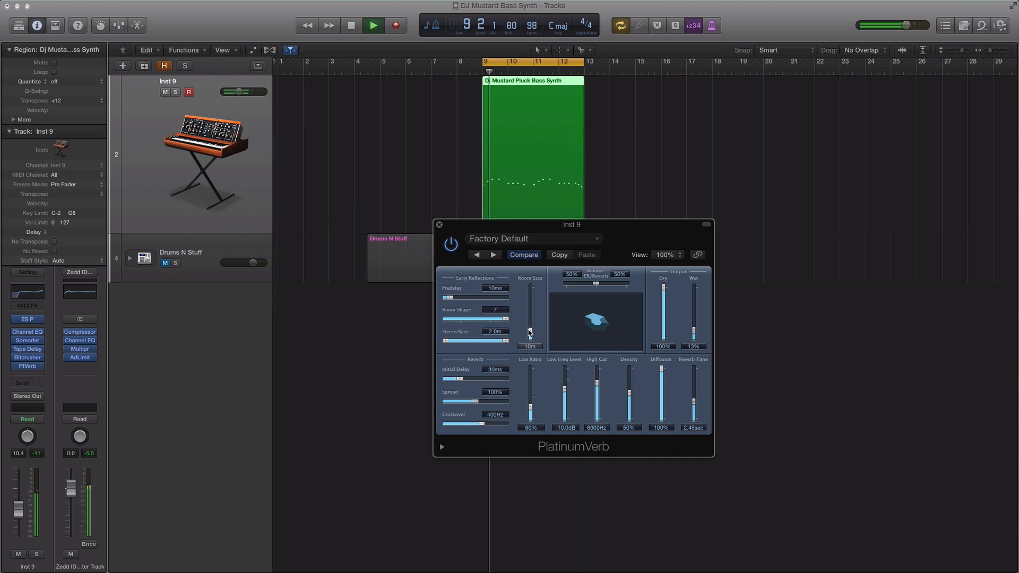
Set the PlatinumVerb's Density to 69% and Reverb Time to 0.90 sec, and close its window
left_click_drag(695, 400, 693, 411)
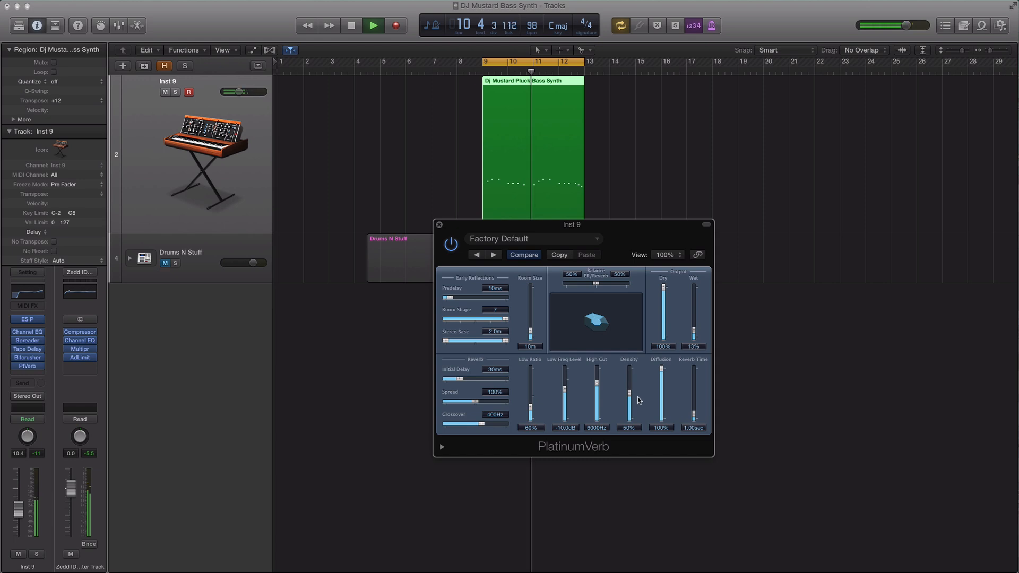
left_click_drag(629, 394, 630, 384)
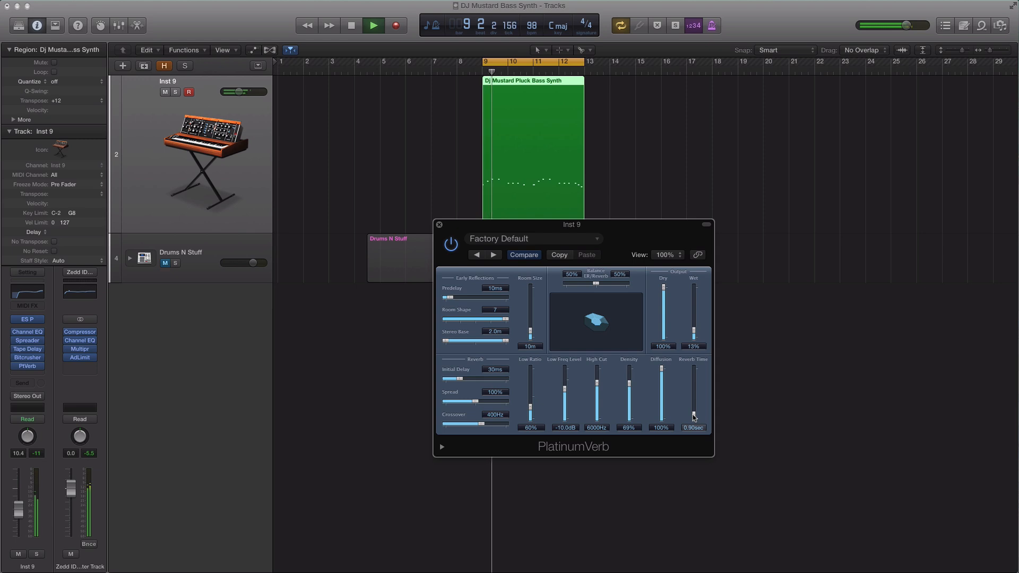
left_click(355, 254)
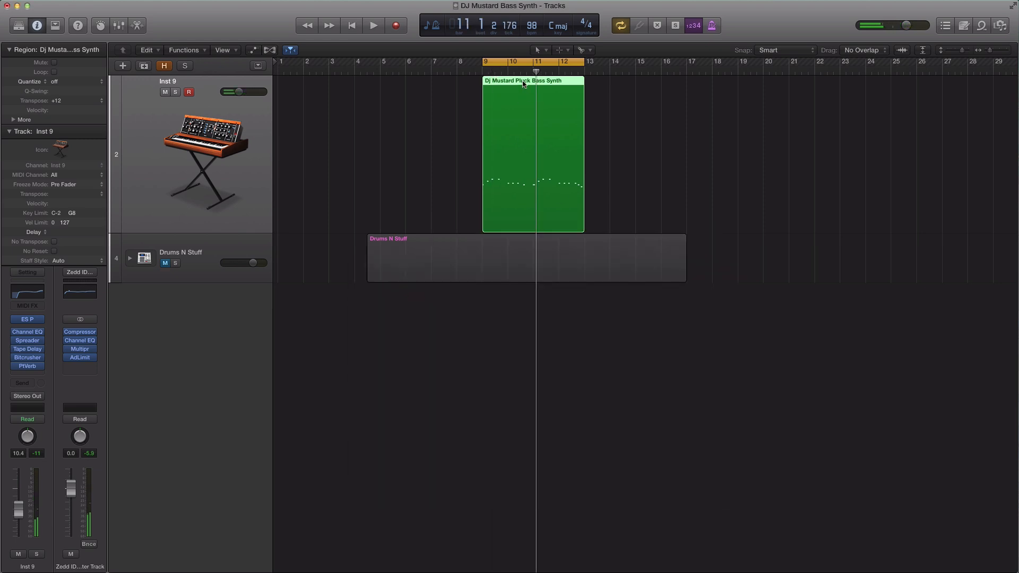
Copy the Dj Mustard Pluck Bass Synth region so that it fills Inst 9 from bar 1 to bar 17
left_click_drag(522, 83, 310, 90)
left_click_drag(309, 90, 615, 97)
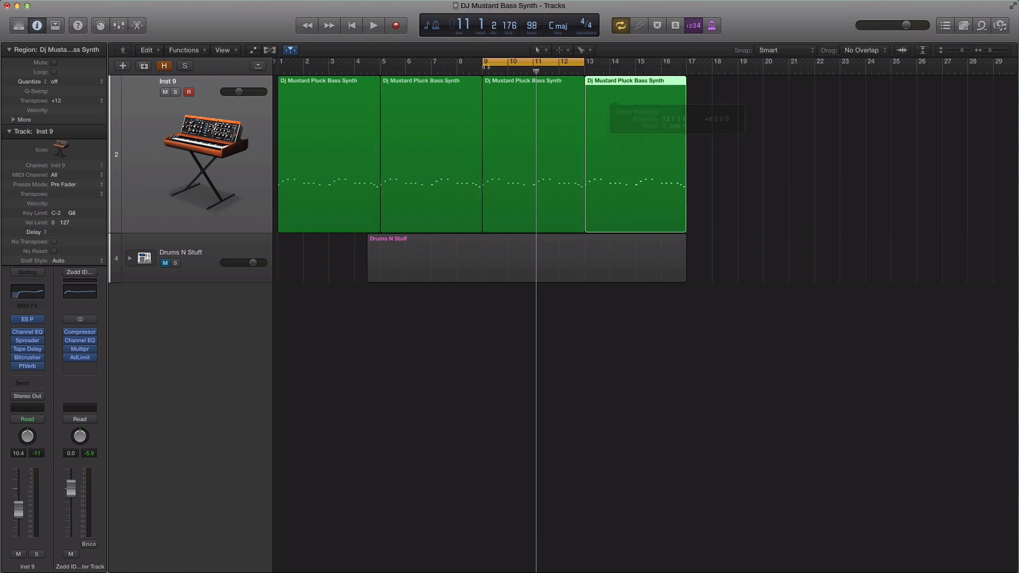
Turn off cycling, unmute the Drums N Stuff track and play the arrangement from bar 1
left_click(490, 61)
key("Return")
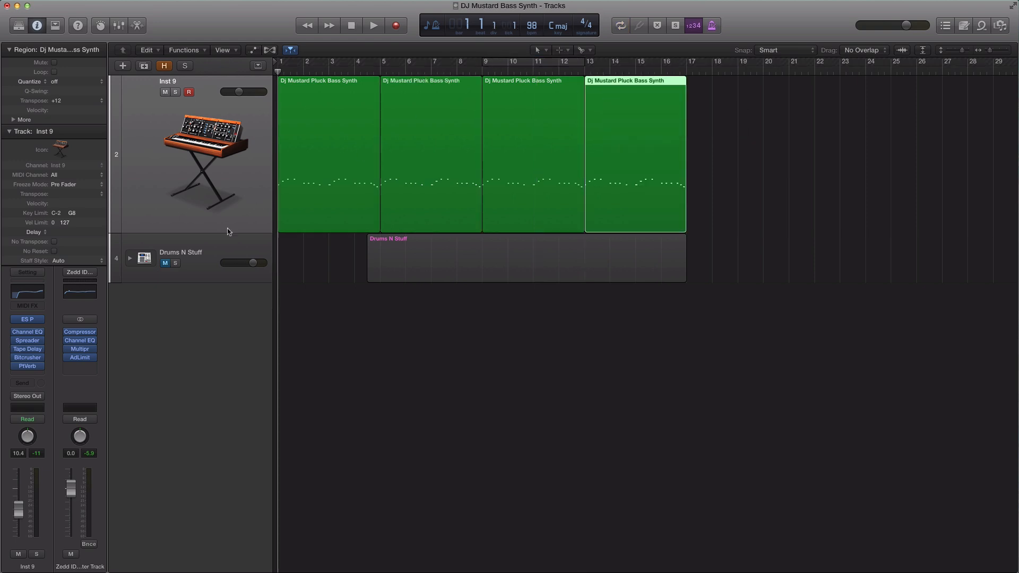
left_click(165, 264)
key("space")
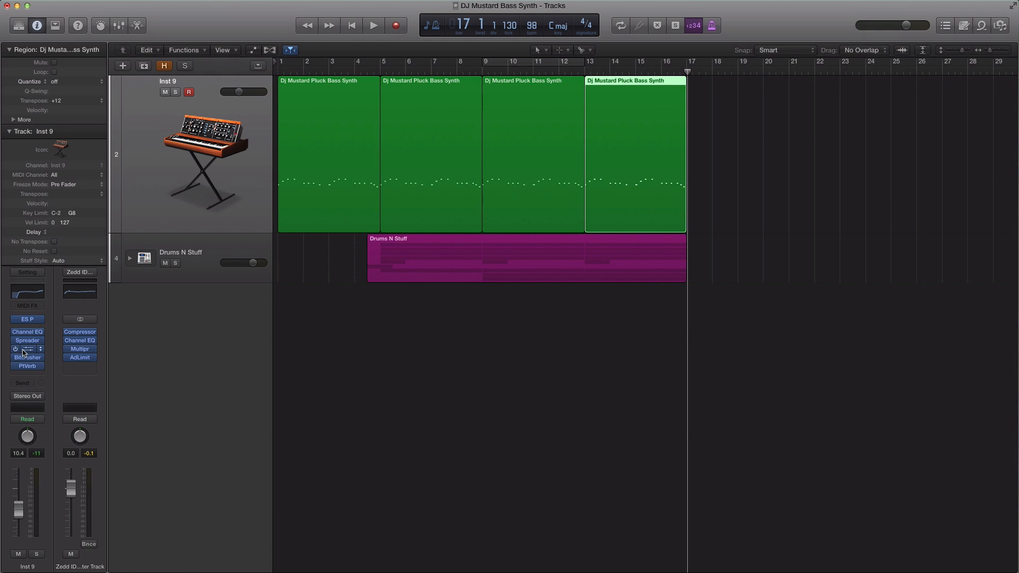
Review the ES P synth and Tape Delay settings on Inst 9, closing each plug-in window after inspection
left_click(38, 319)
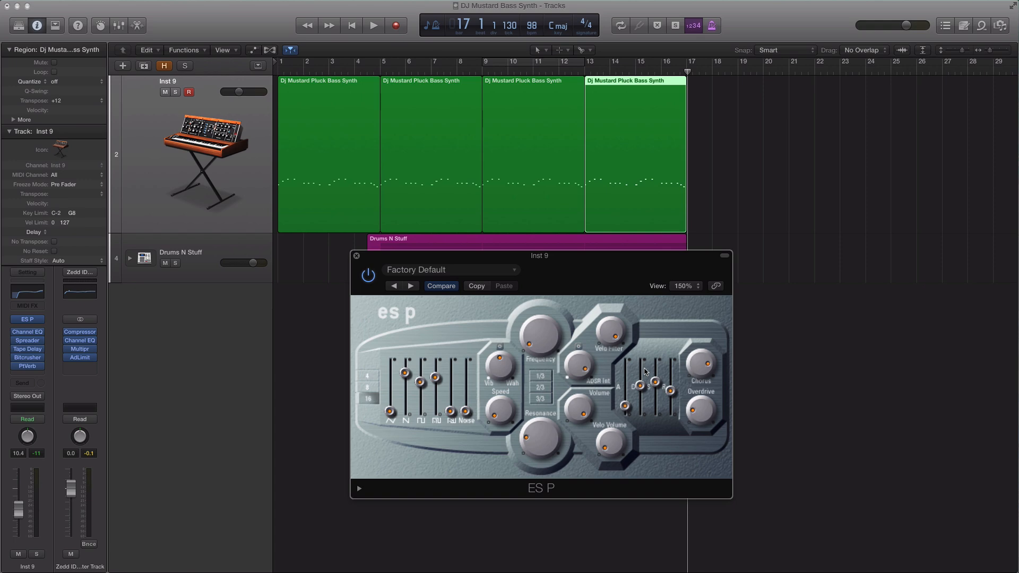
left_click(28, 349)
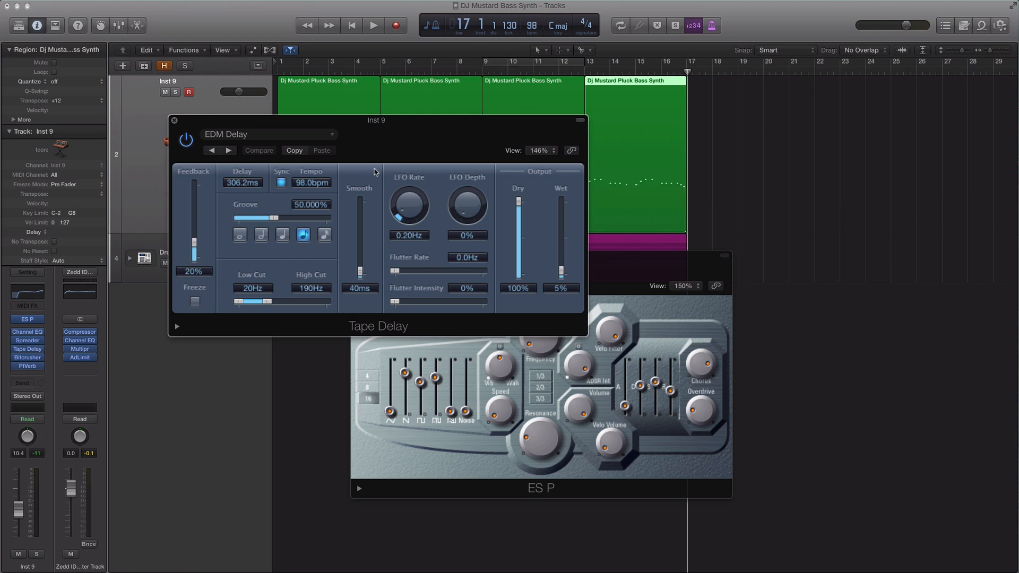
left_click(174, 121)
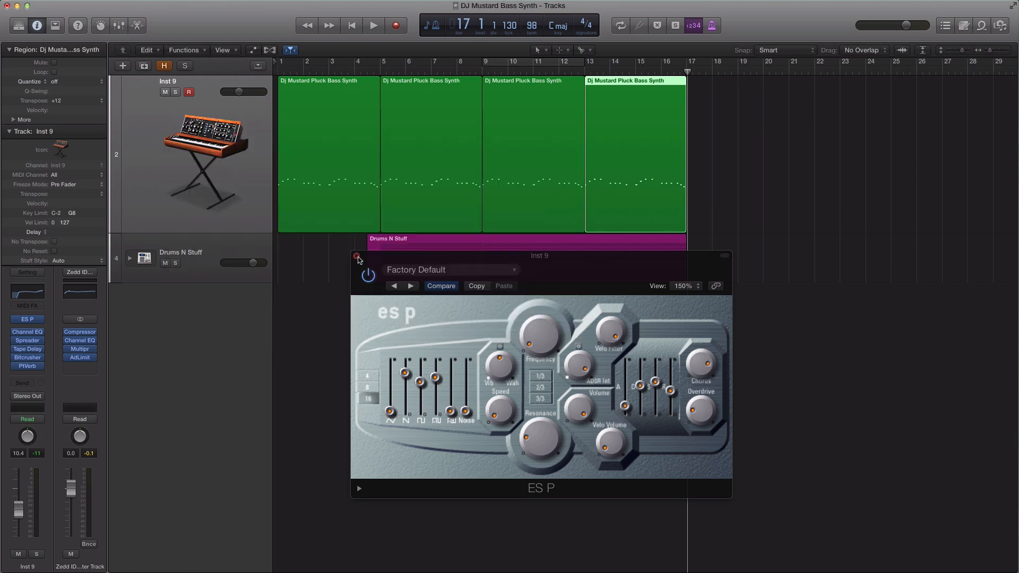
left_click(356, 256)
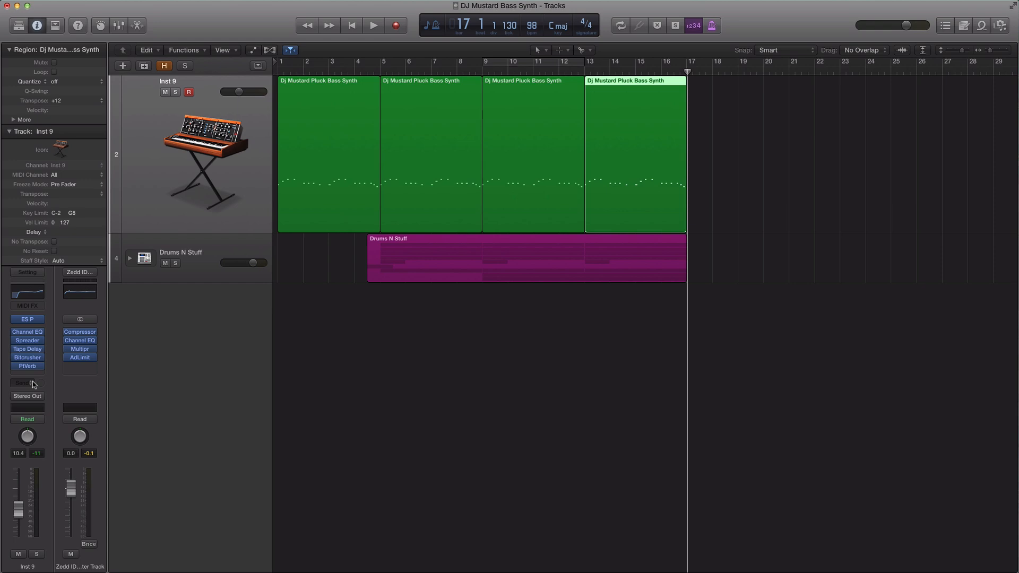
left_click(31, 320)
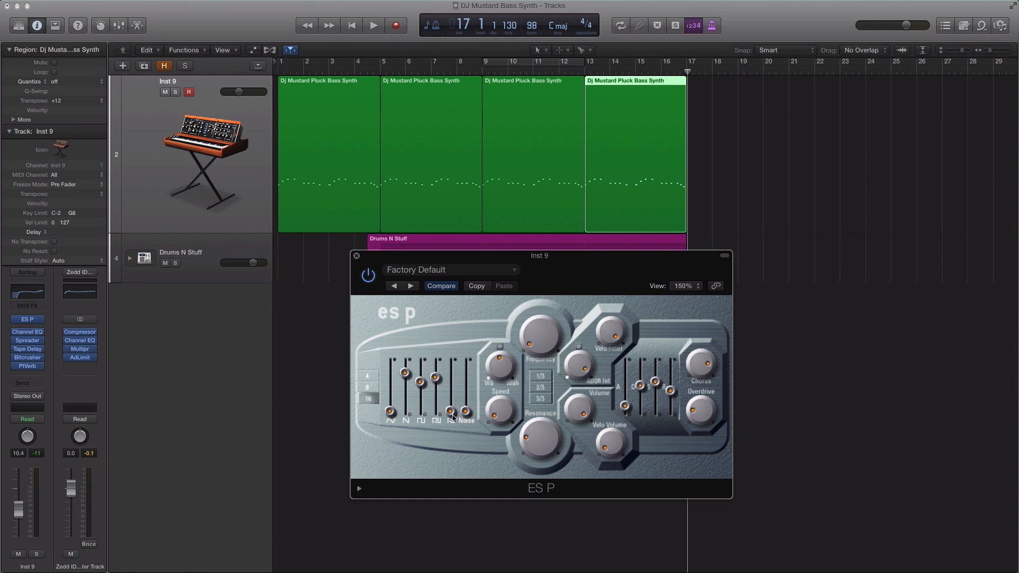
left_click(356, 256)
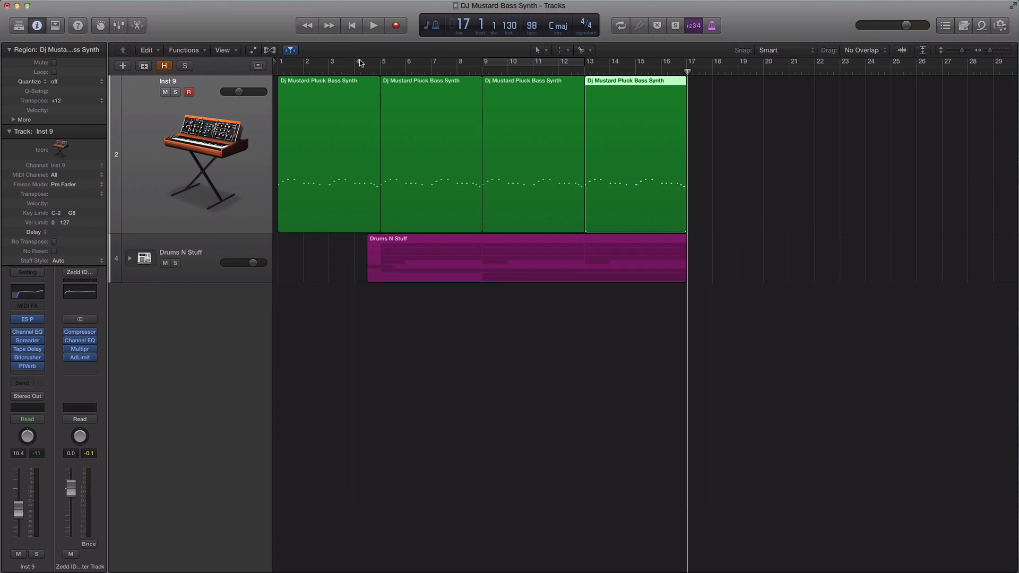
Set a cycle range from bar 4 to bar 9 and audition the bass with the drums in it
left_click_drag(360, 63, 472, 67)
key("space")
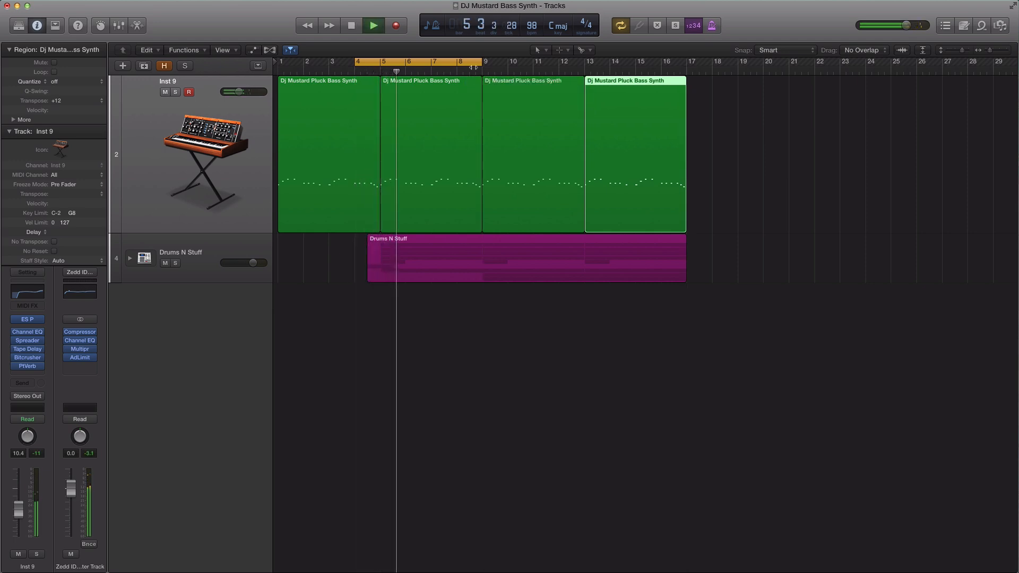
key("space")
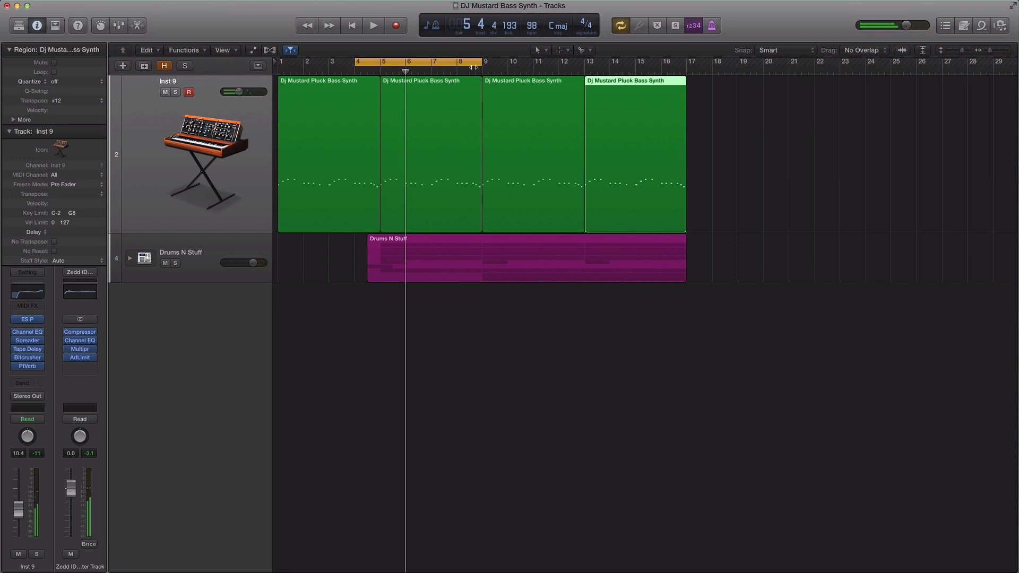